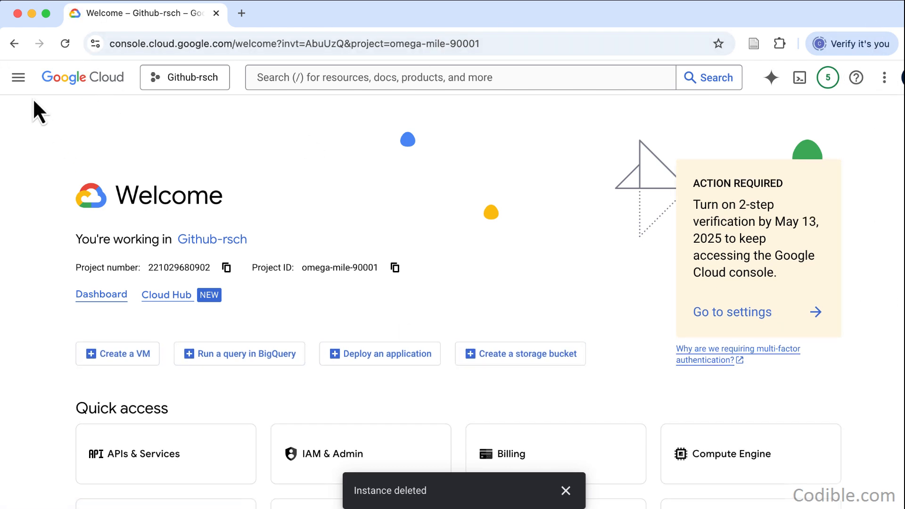
- Open Compute Engine from the Compute category in the full list of Google Cloud products
left_click(18, 77)
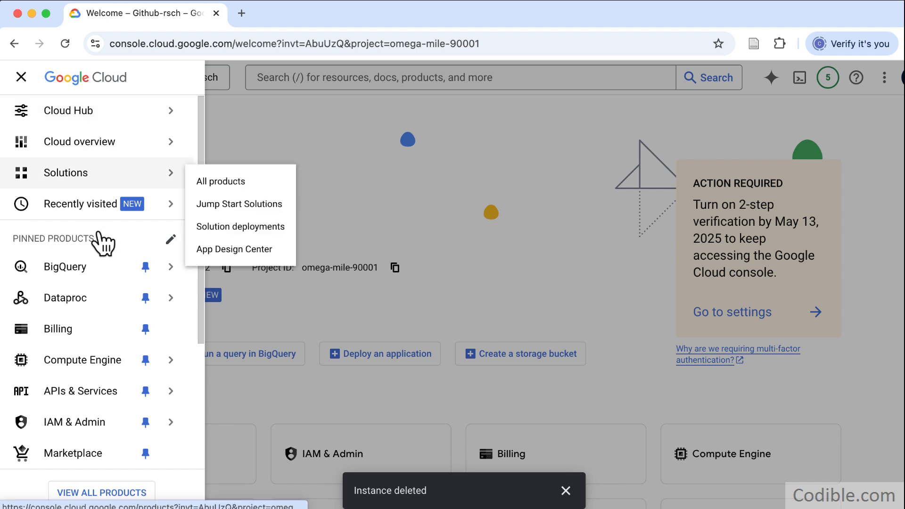
mouse_move(116, 404)
mouse_move(118, 368)
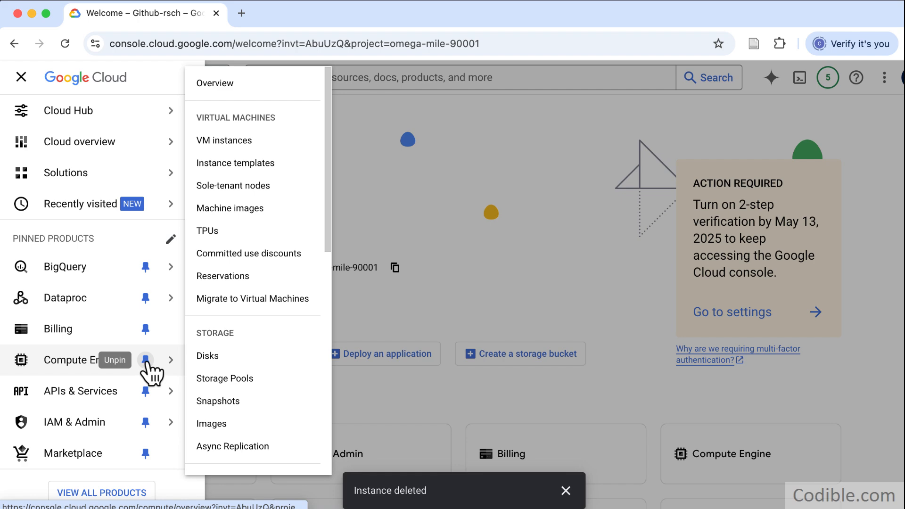
left_click(106, 493)
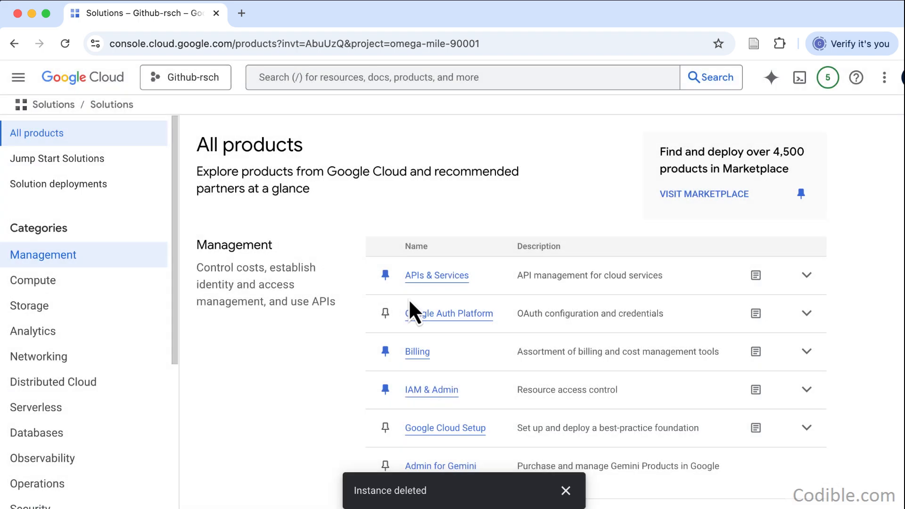
scroll(489, 401, "down", 8)
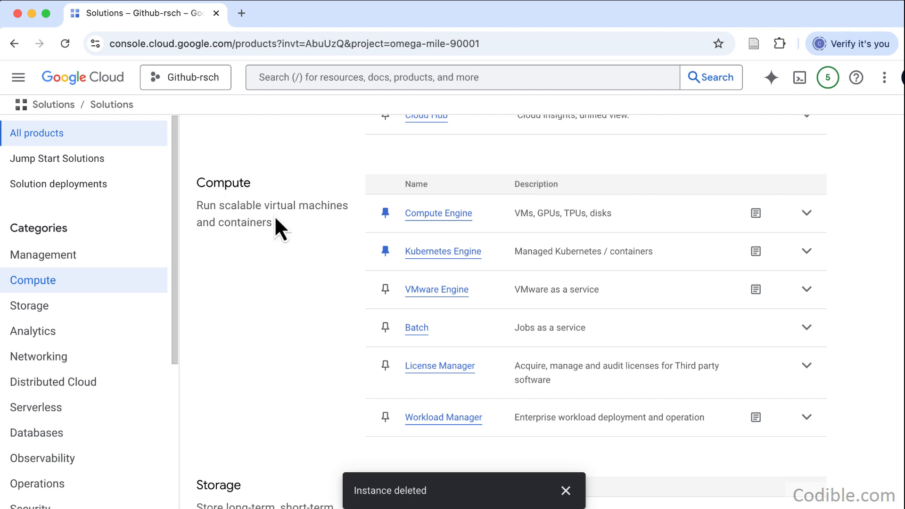
left_click(440, 217)
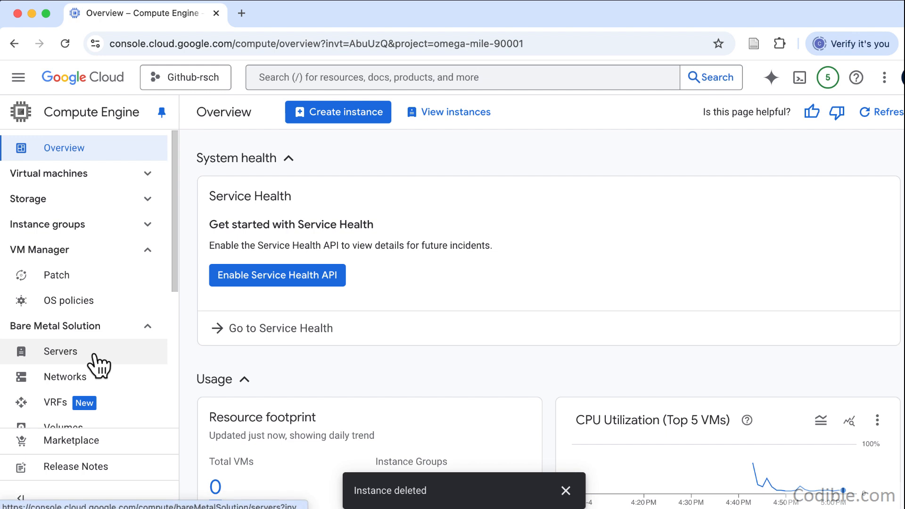
- Start creating a new VM instance from the VM instances list and review the series options in its machine configuration
left_click(88, 176)
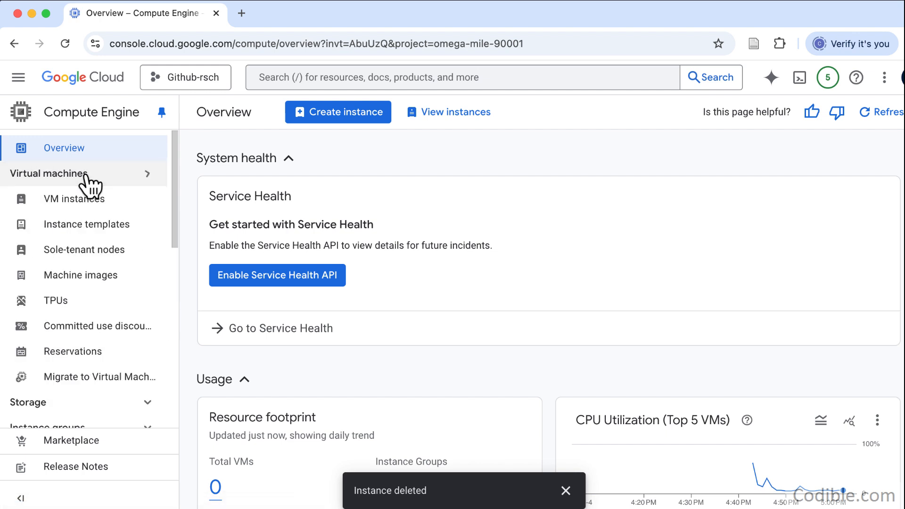
left_click(87, 204)
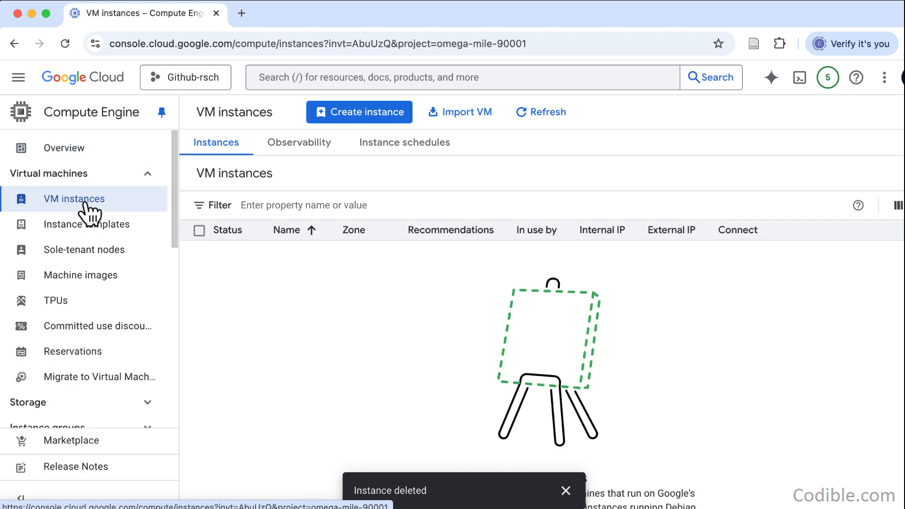
left_click(380, 119)
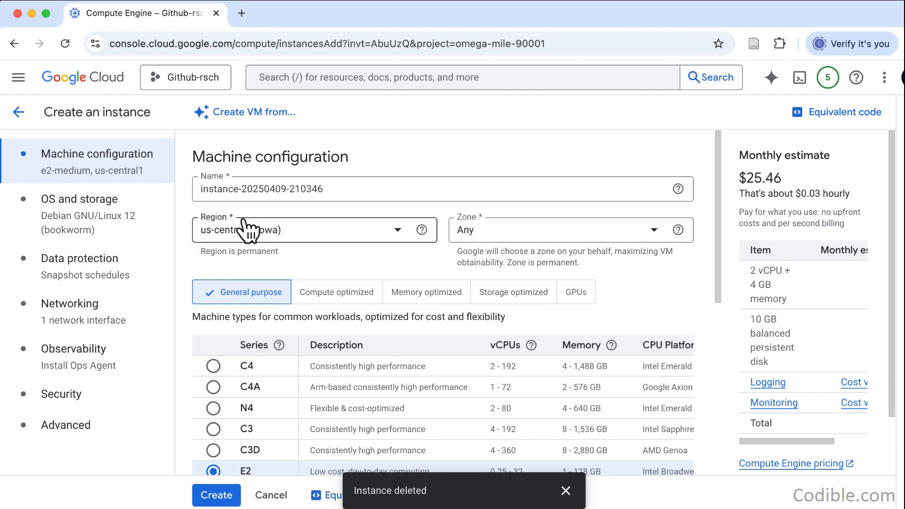
left_click(22, 112)
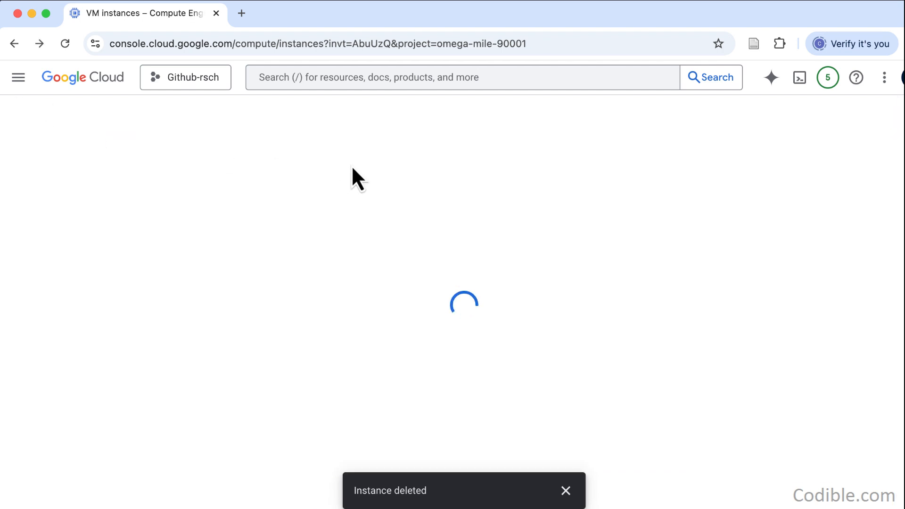
left_click(245, 122)
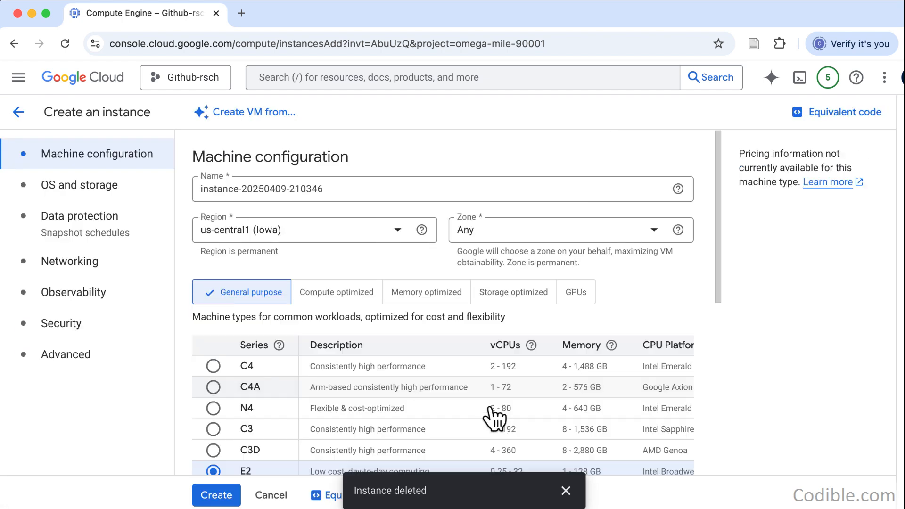
scroll(328, 325, "down", 1)
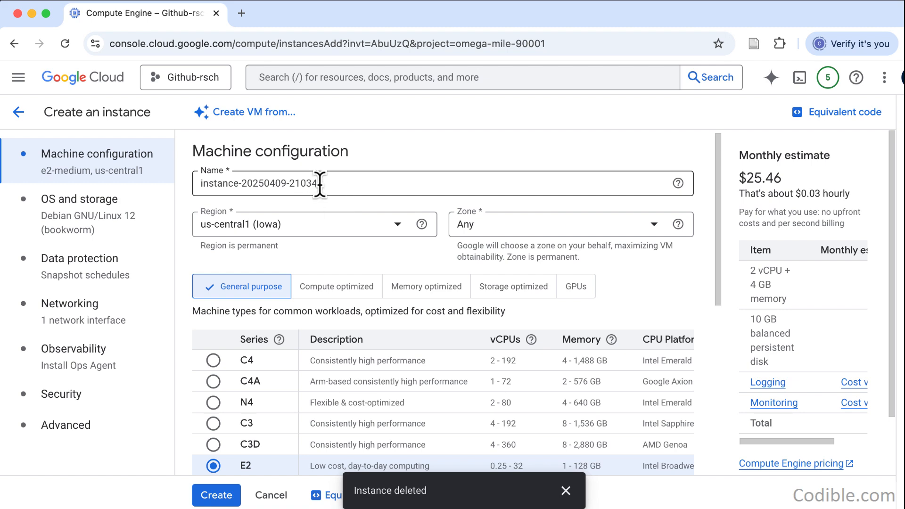
scroll(370, 290, "down", 1)
scroll(278, 250, "down", 5)
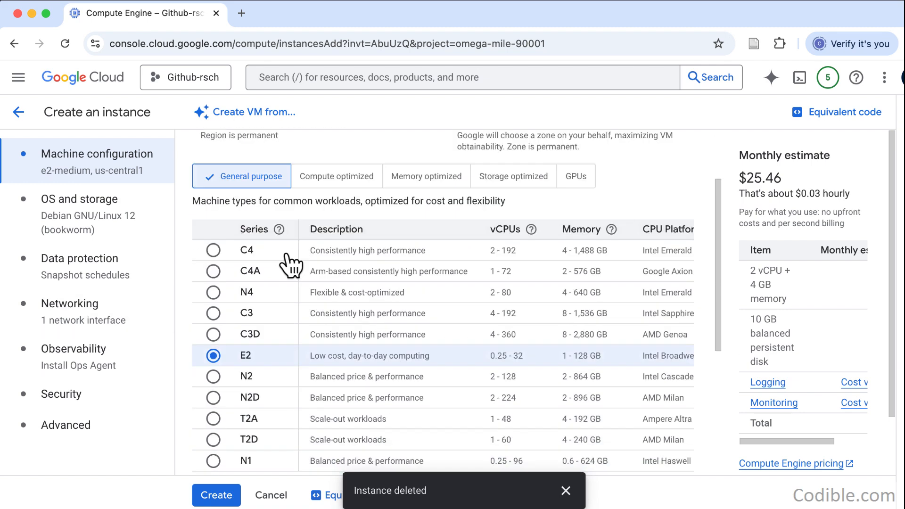
scroll(289, 266, "down", 1)
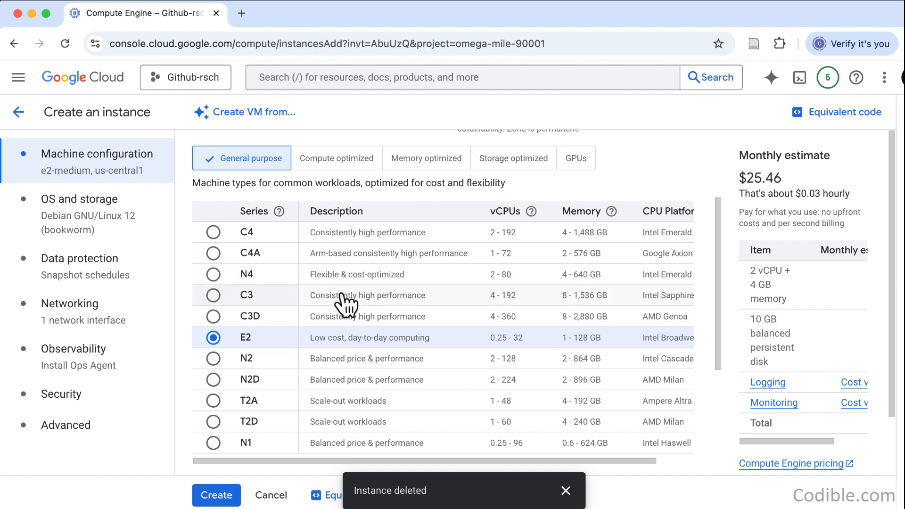
- Open the Google Cloud console in a second browser tab and go to the Cloud Storage buckets list
left_click(113, 80, "super")
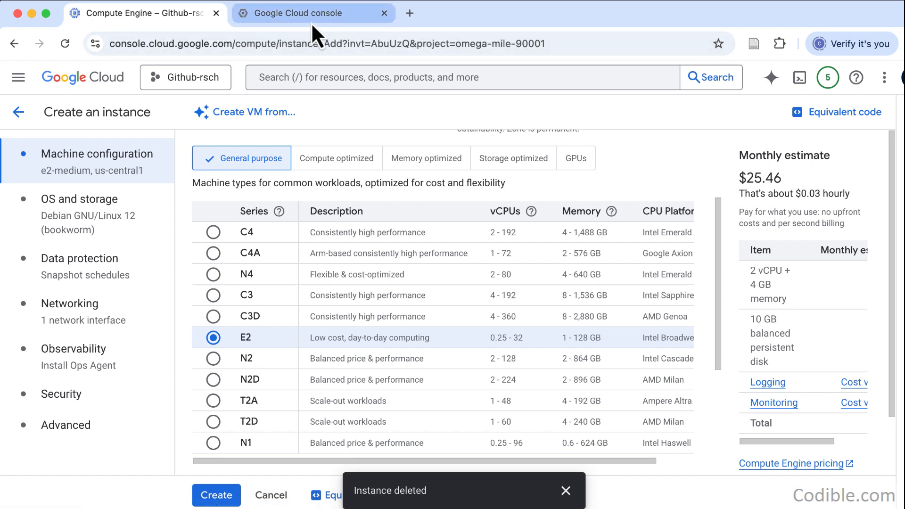
left_click(311, 19)
left_click(21, 79)
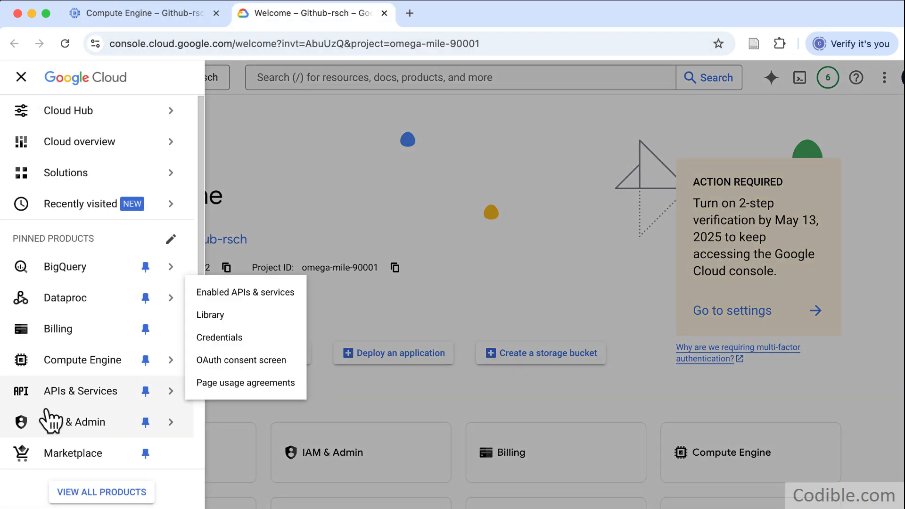
scroll(94, 415, "down", 4)
mouse_move(101, 455)
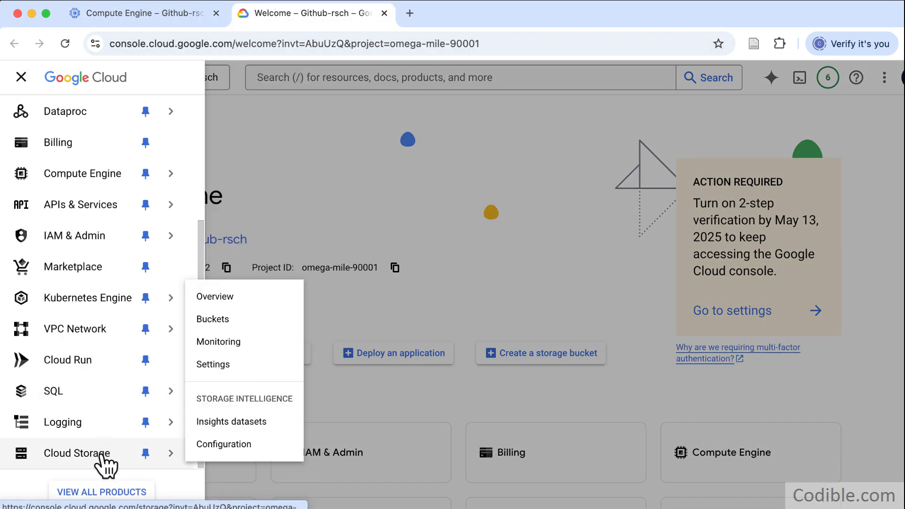
left_click(234, 319)
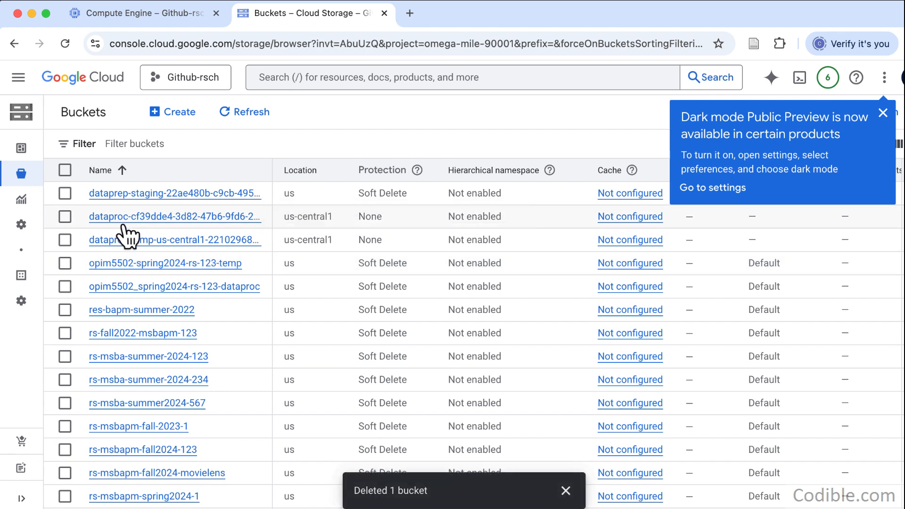
- Start a new storage bucket and name it rs-123-msba-summer-2025
left_click(191, 122)
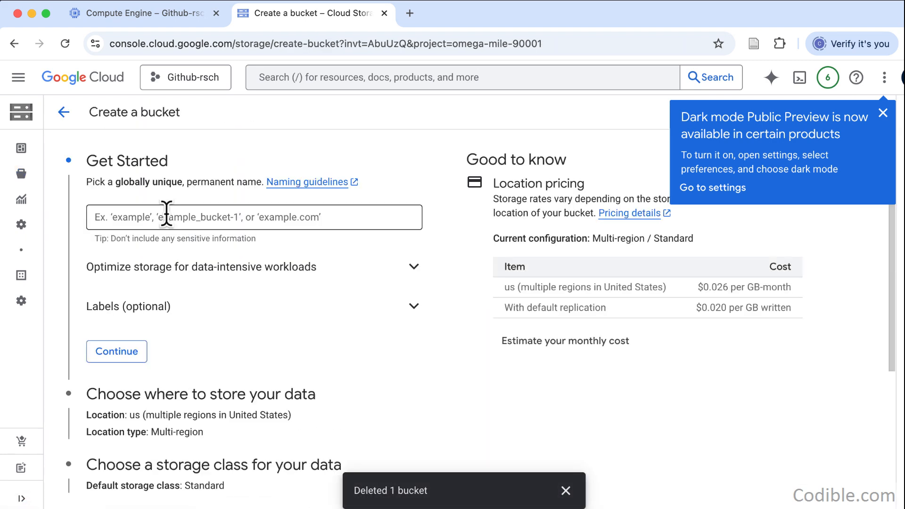
left_click(181, 218)
type("rs-123-msba-summer-2025")
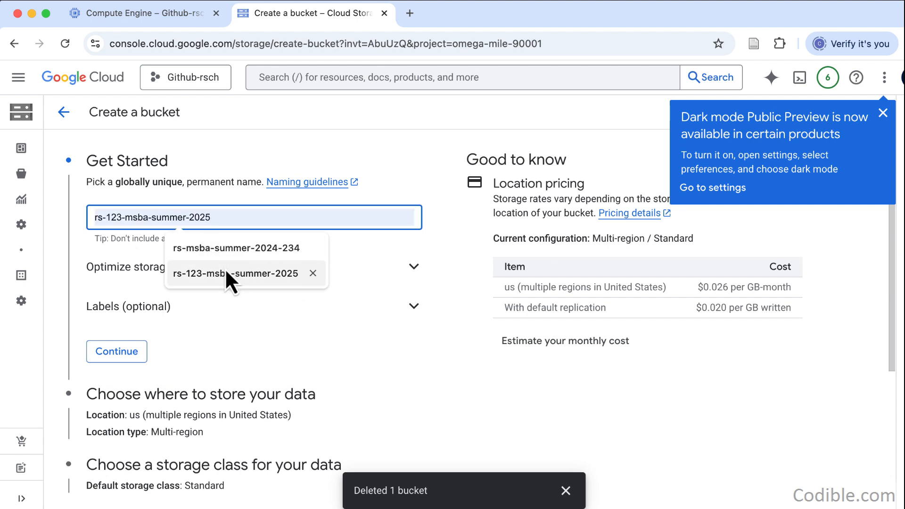
left_click(225, 271)
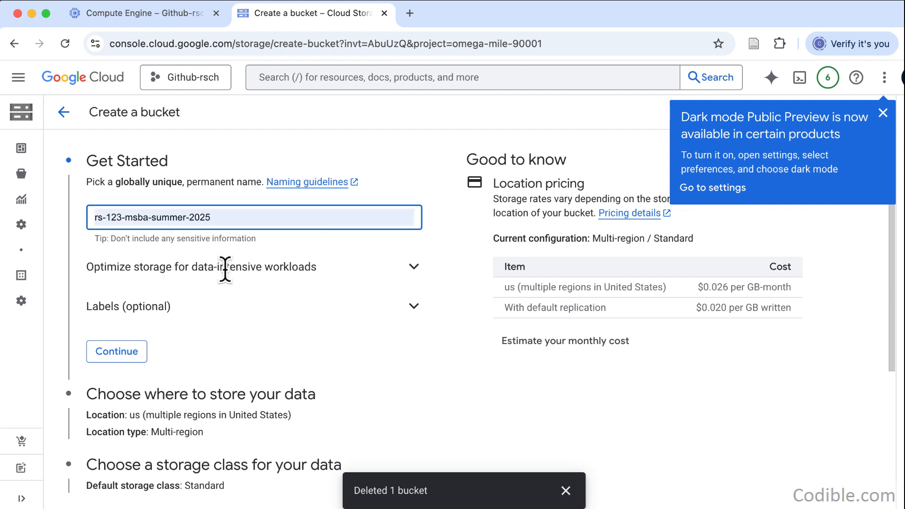
left_click(357, 120)
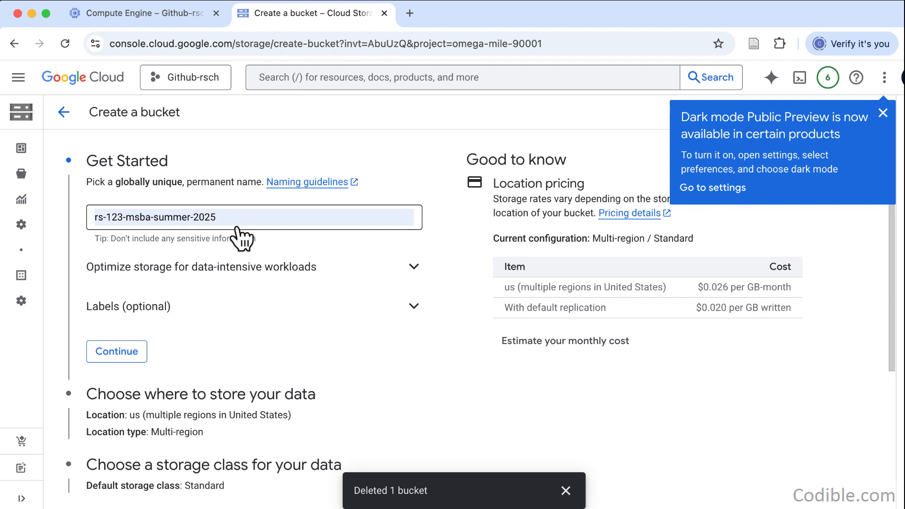
- Create the bucket with the default location, storage class and protection settings, keeping public access prevention enforced
scroll(236, 227, "down", 1)
scroll(245, 265, "down", 5)
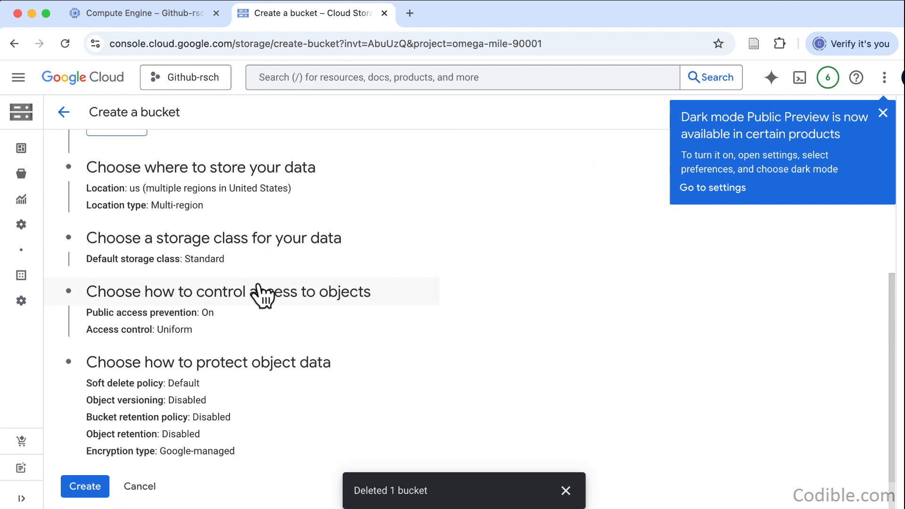
left_click(104, 490)
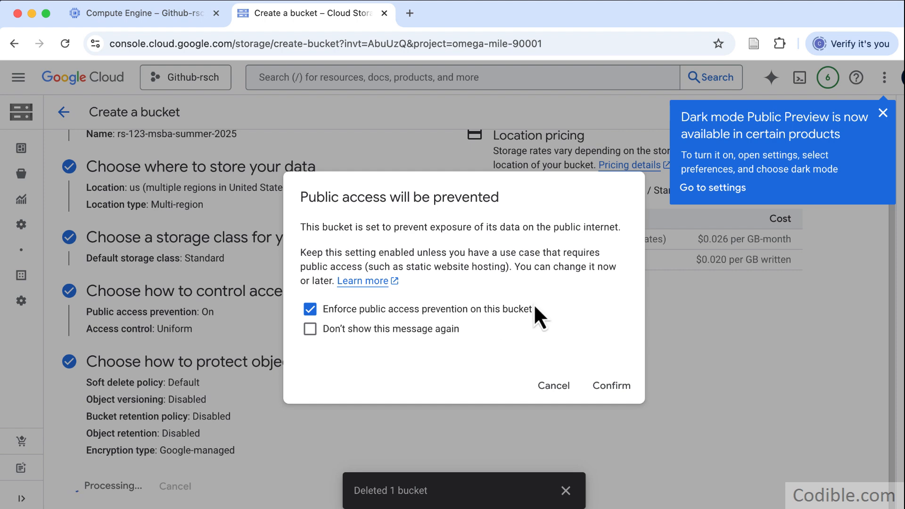
left_click(613, 386)
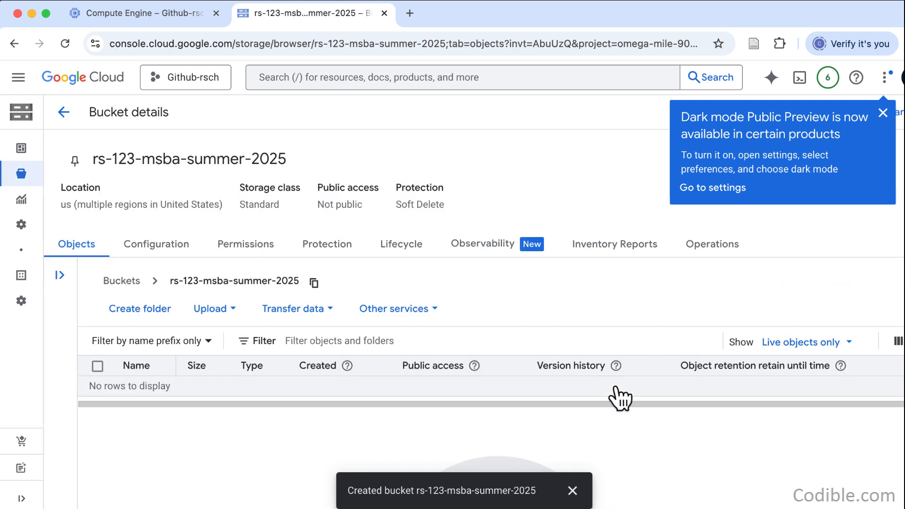
- Return to the VM instance creation page, dismiss the notification and examine the preset machine type
left_click(132, 20)
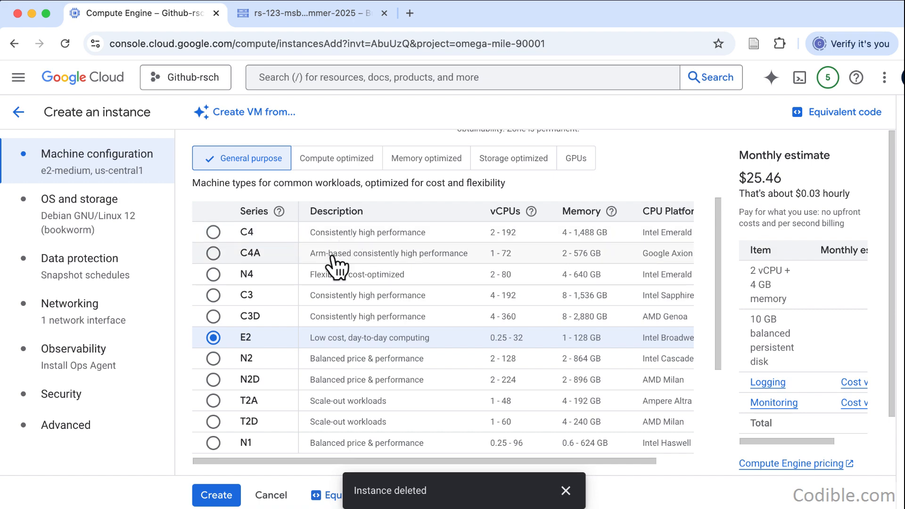
scroll(340, 317, "down", 1)
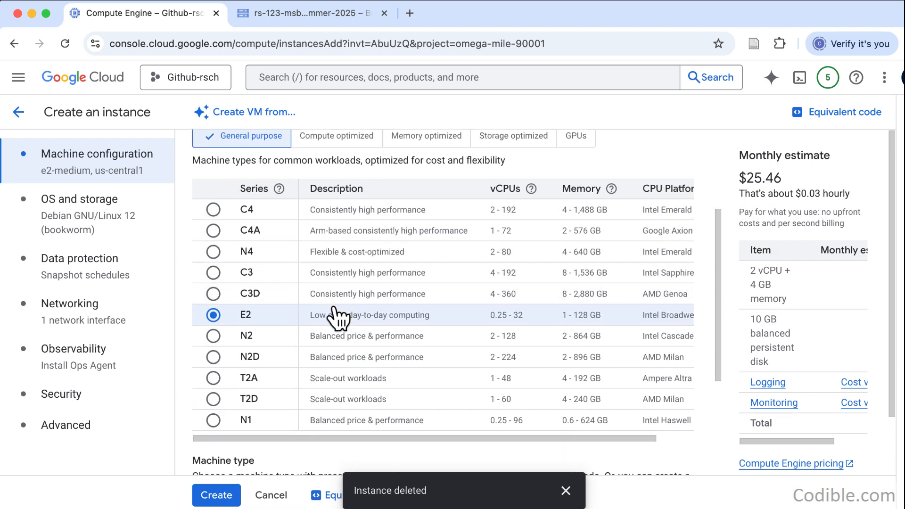
scroll(339, 317, "down", 5)
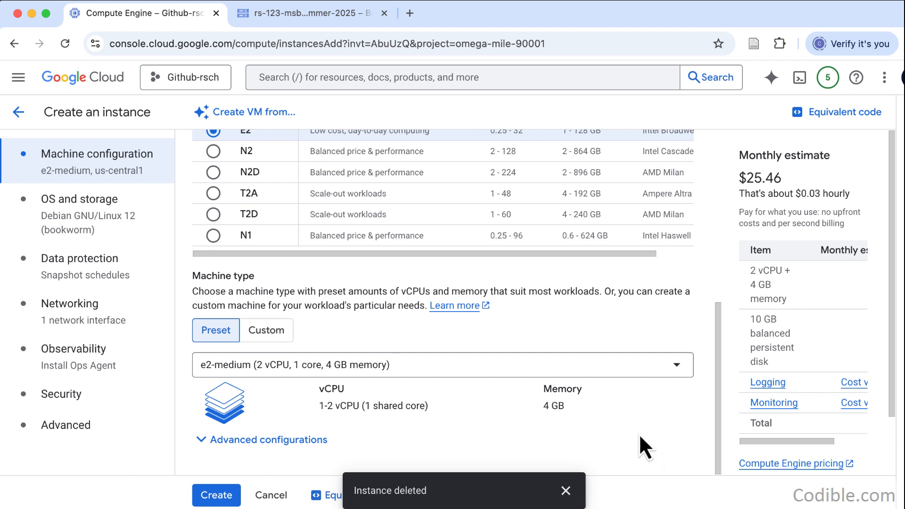
left_click(566, 490)
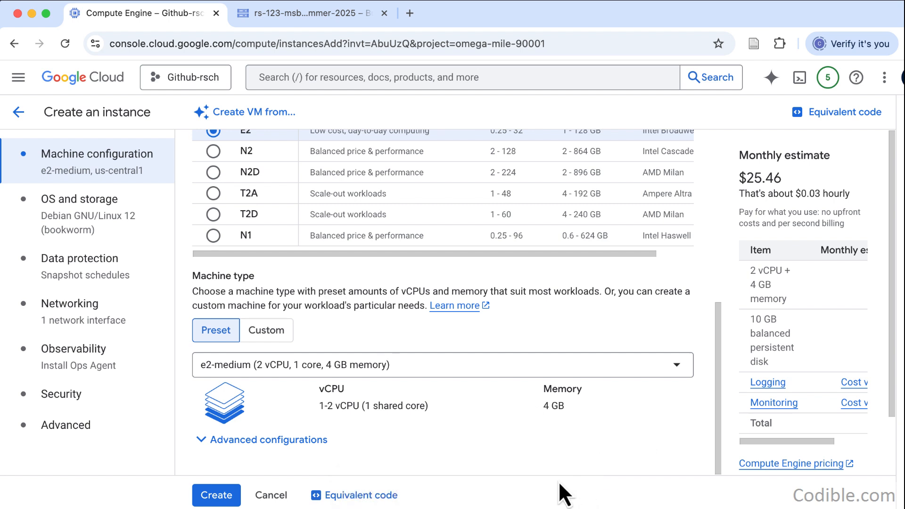
- Review the new instance's OS and storage, data protection, networking, observability and security settings
left_click(107, 225)
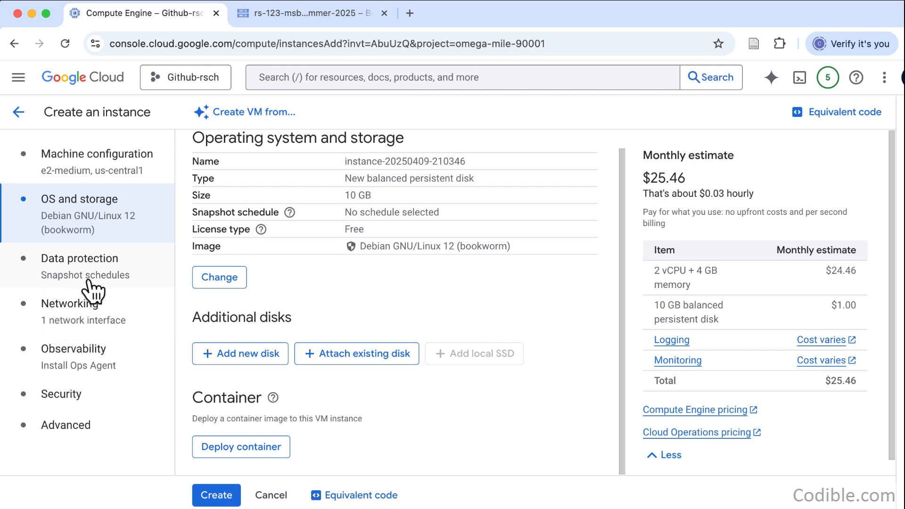
left_click(60, 262)
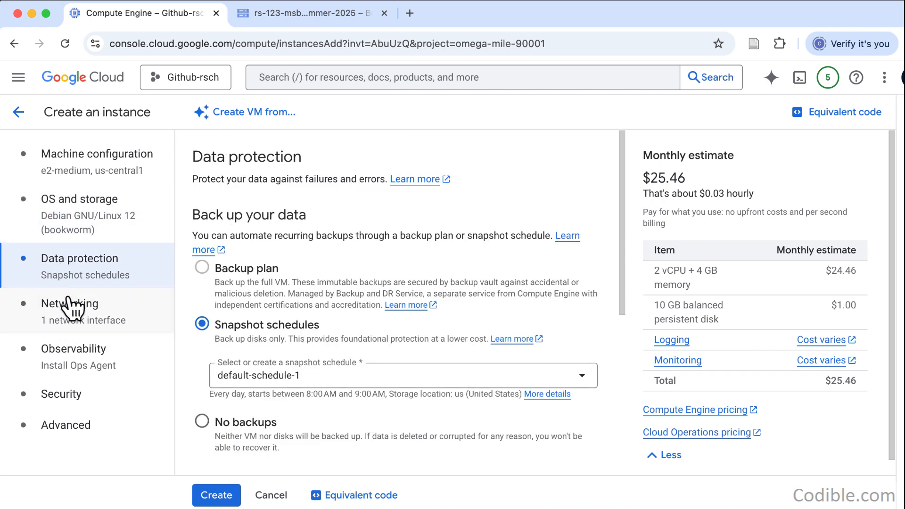
scroll(348, 371, "down", 2)
scroll(348, 370, "down", 5)
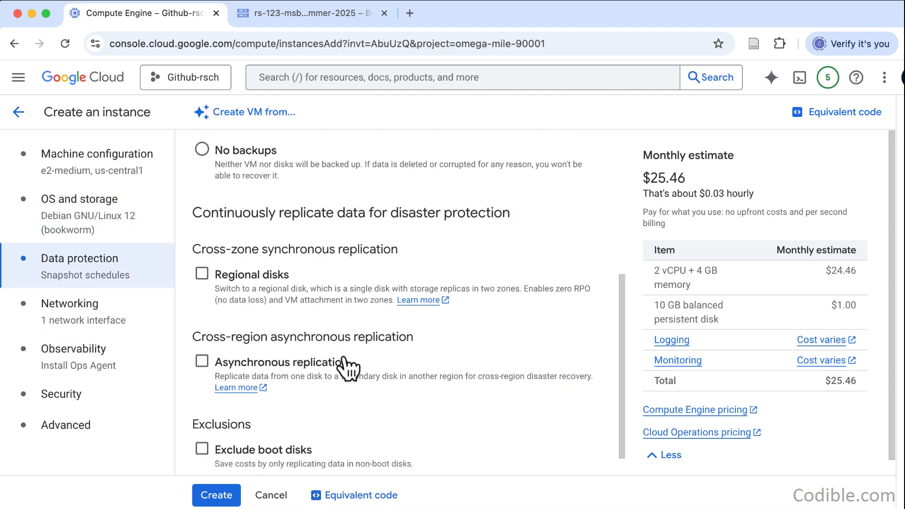
left_click(85, 313)
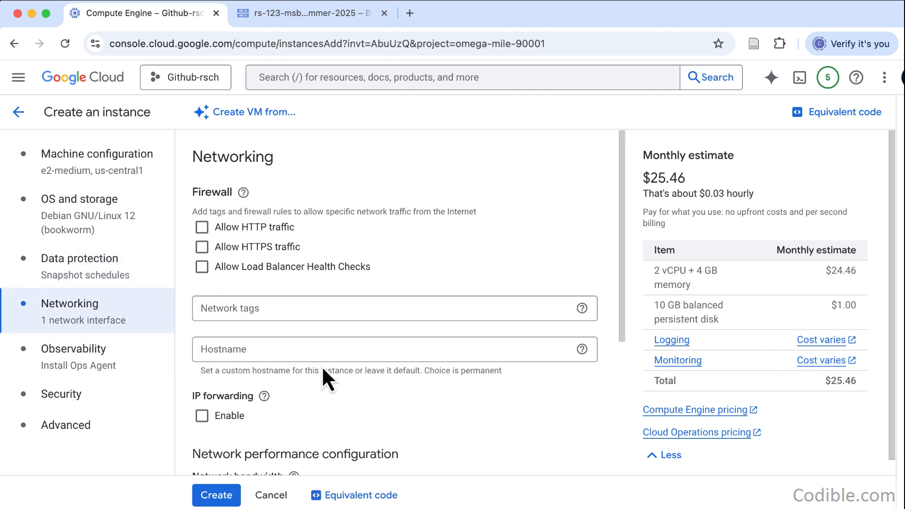
scroll(322, 366, "down", 3)
scroll(321, 366, "down", 1)
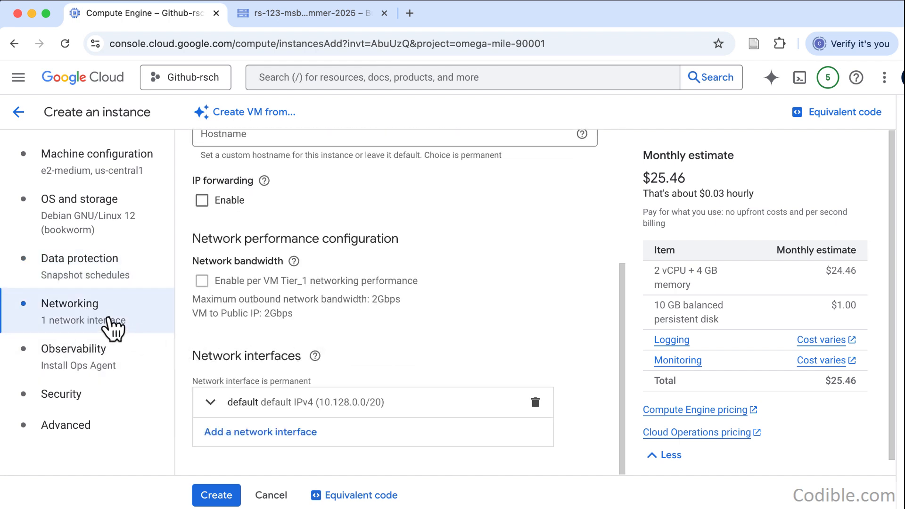
left_click(91, 367)
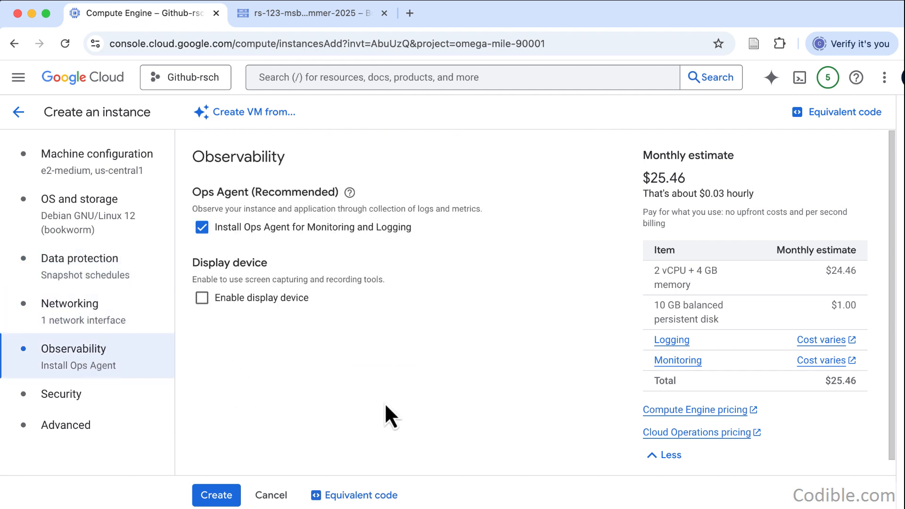
left_click(65, 397)
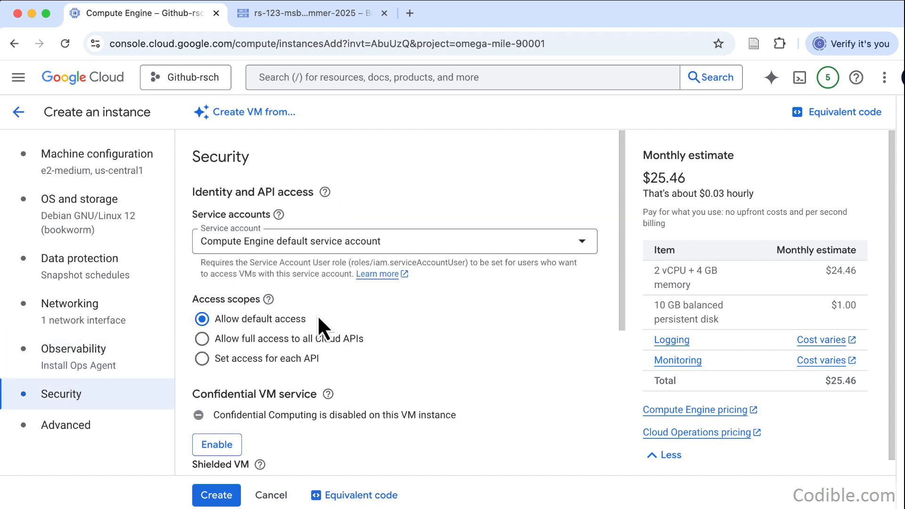
- Set the new instance's access scopes to allow full access to all Cloud APIs, and check the bucket and remaining security settings
left_click(205, 341)
left_click(337, 19)
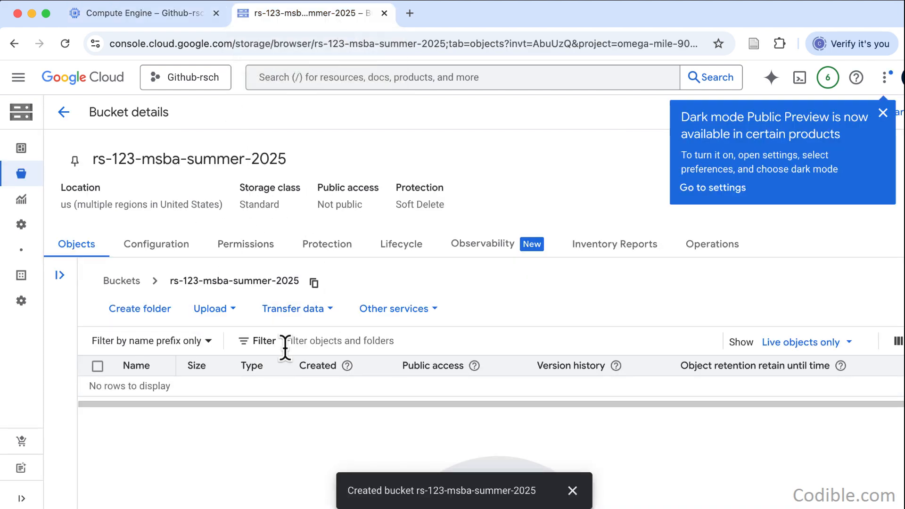
left_click(138, 15)
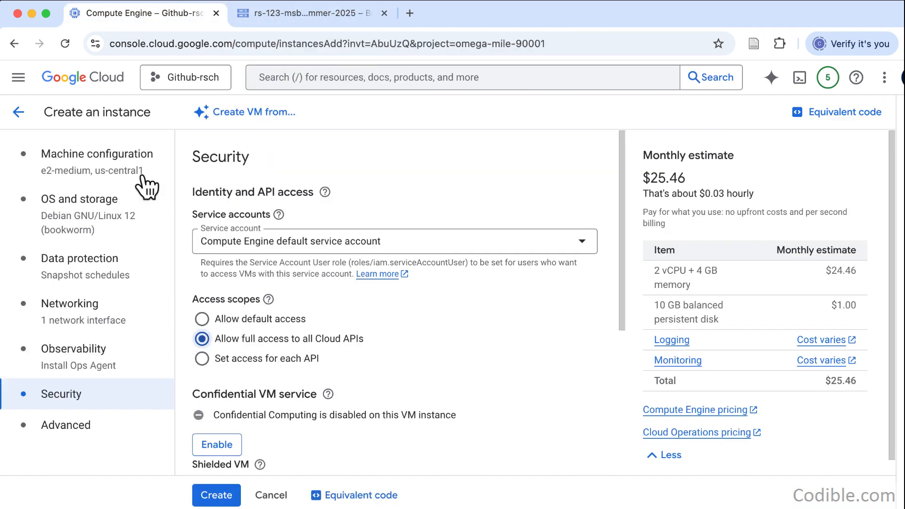
scroll(247, 345, "down", 4)
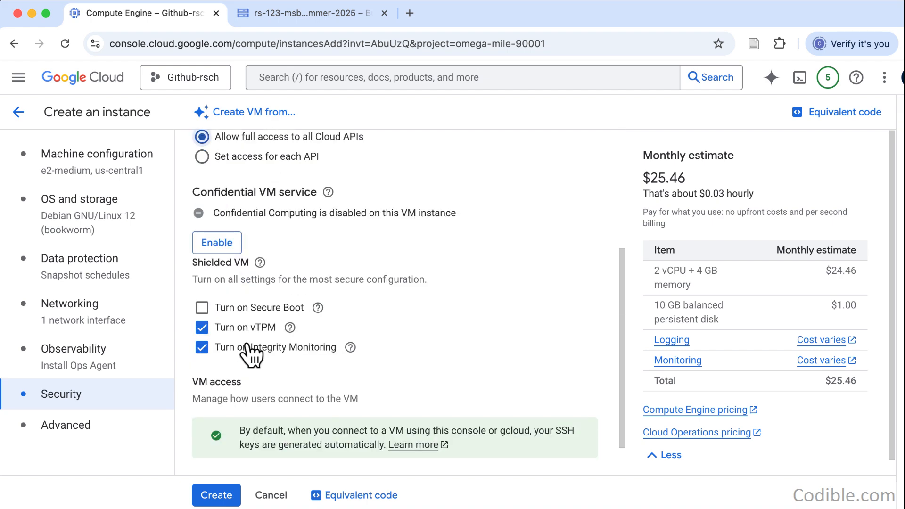
scroll(250, 351, "down", 1)
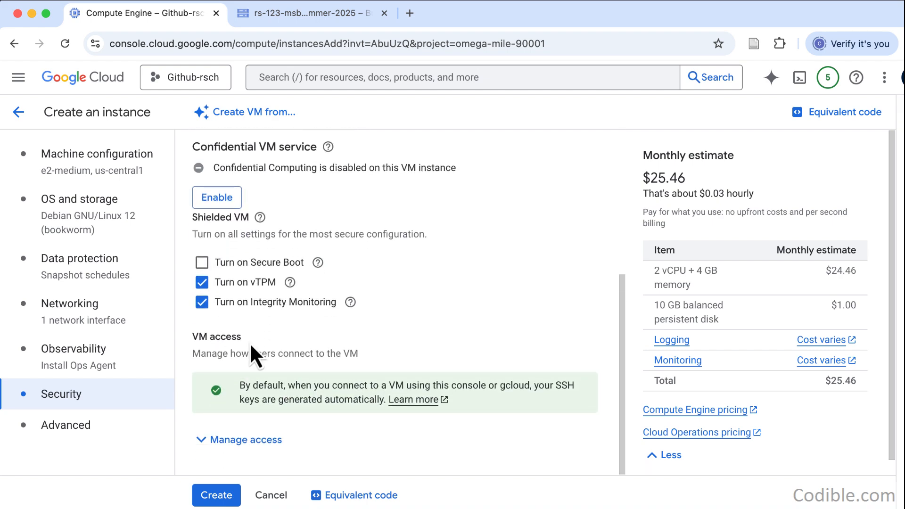
- Review the new instance's advanced settings, keep the defaults, and create the VM
left_click(89, 427)
scroll(409, 341, "down", 7)
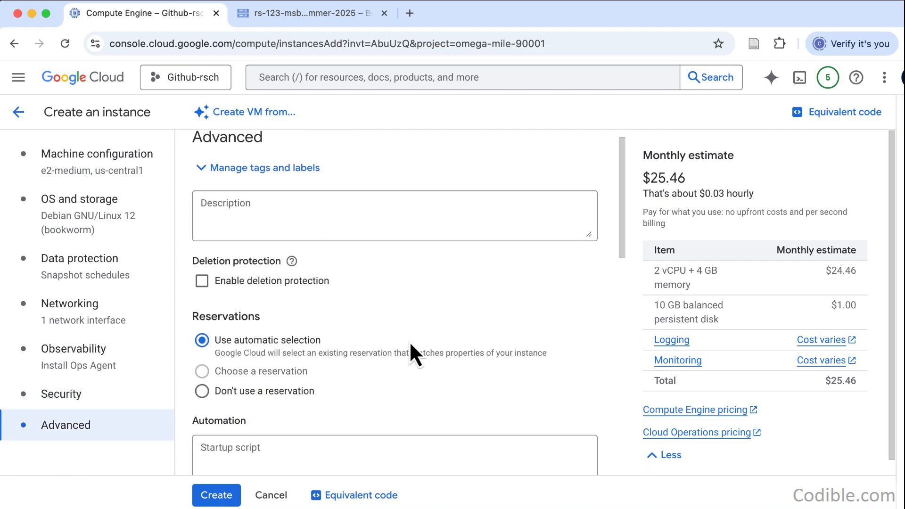
scroll(383, 431, "down", 5)
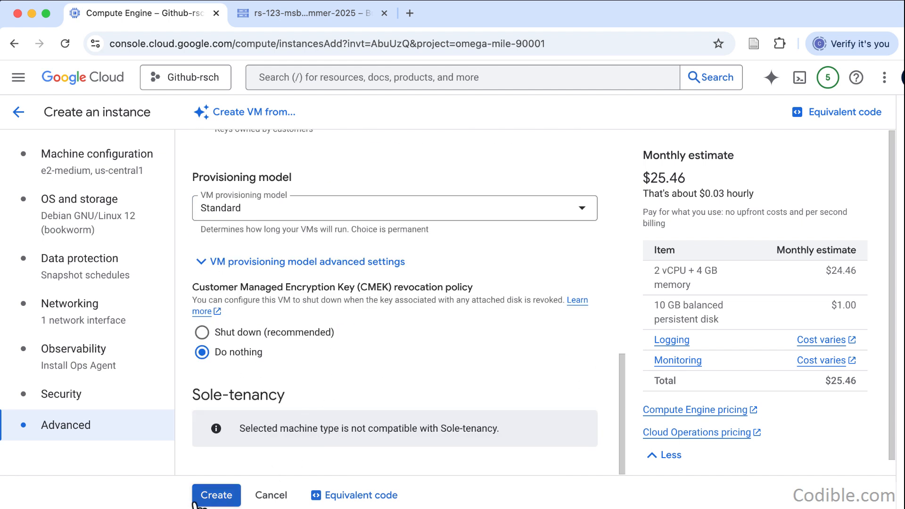
left_click(208, 496)
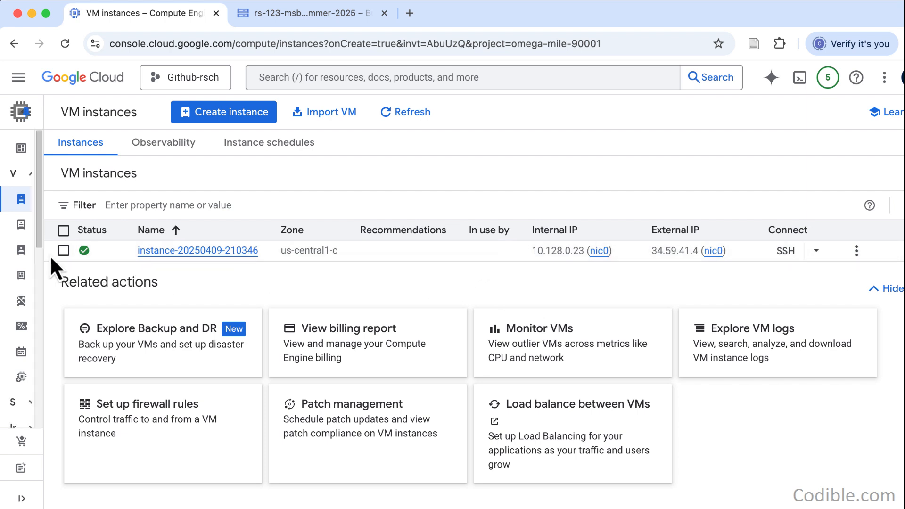
- Open a browser SSH session to the new instance, authorize the connection, and move the terminal window clear of the browser tabs
mouse_move(89, 255)
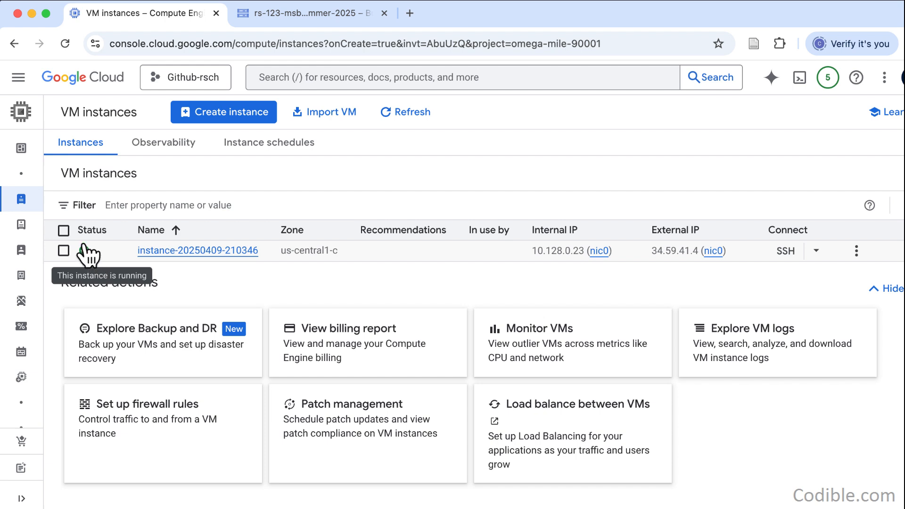
left_click(786, 254)
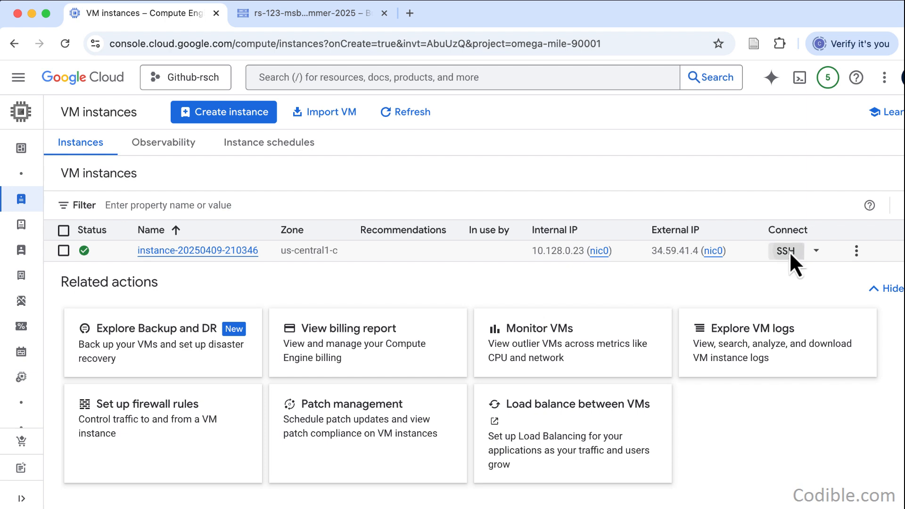
left_click_drag(437, 44, 513, 52)
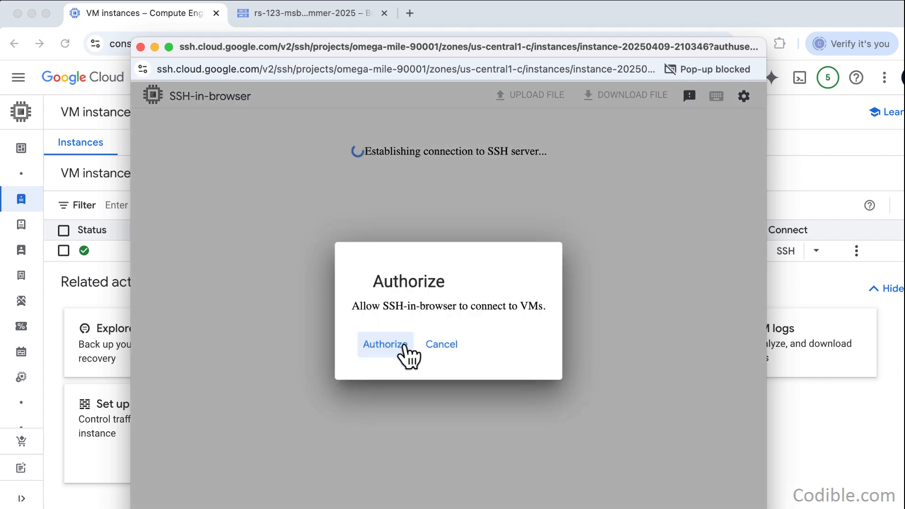
left_click(405, 346)
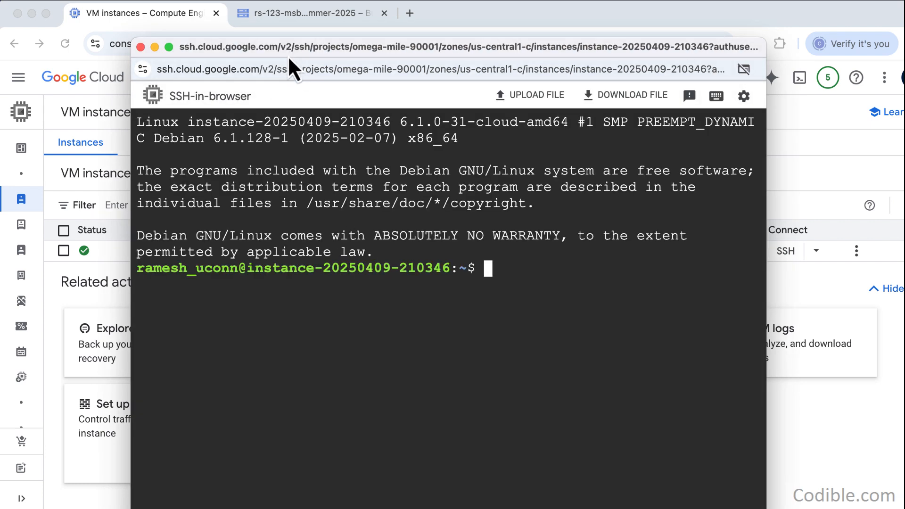
left_click_drag(287, 48, 241, 21)
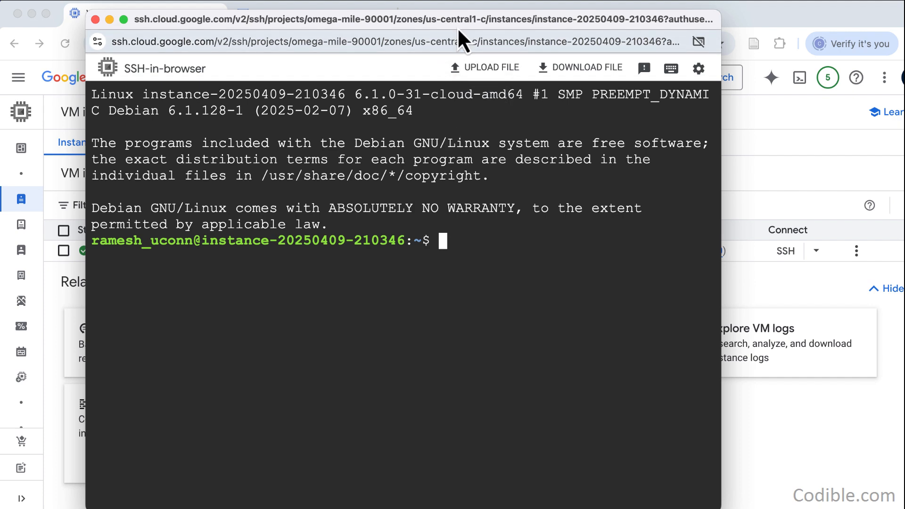
left_click_drag(456, 27, 401, 33)
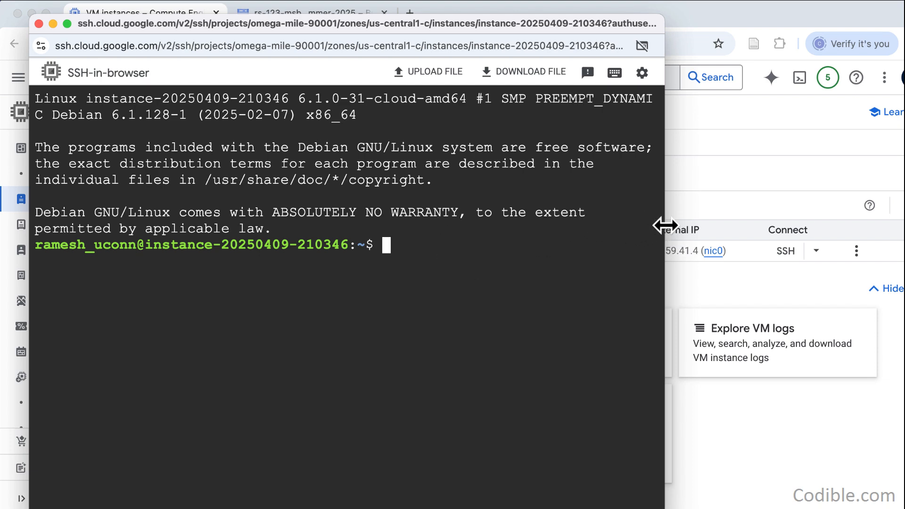
left_click_drag(650, 32, 671, 159)
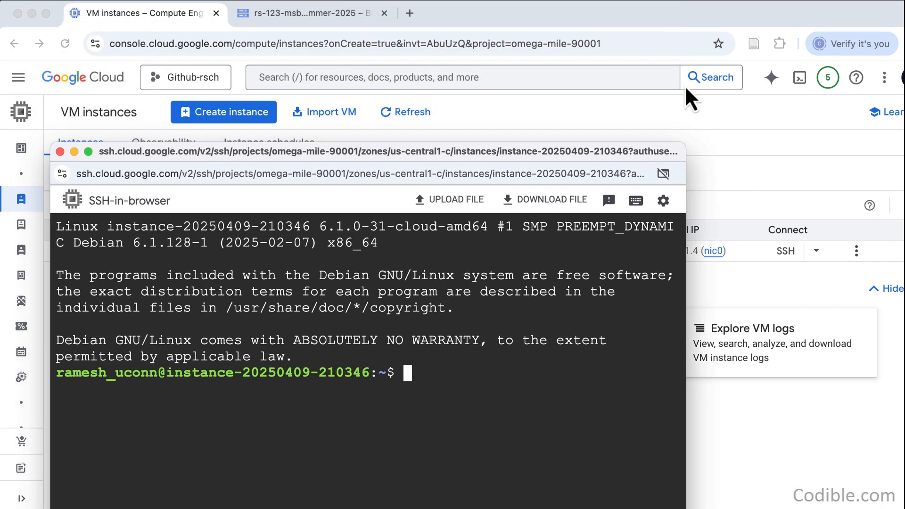
- Search the web for the nyc taxi dataset in a new tab and open the TLC Trip Record Data page
left_click(674, 16)
left_click(415, 17)
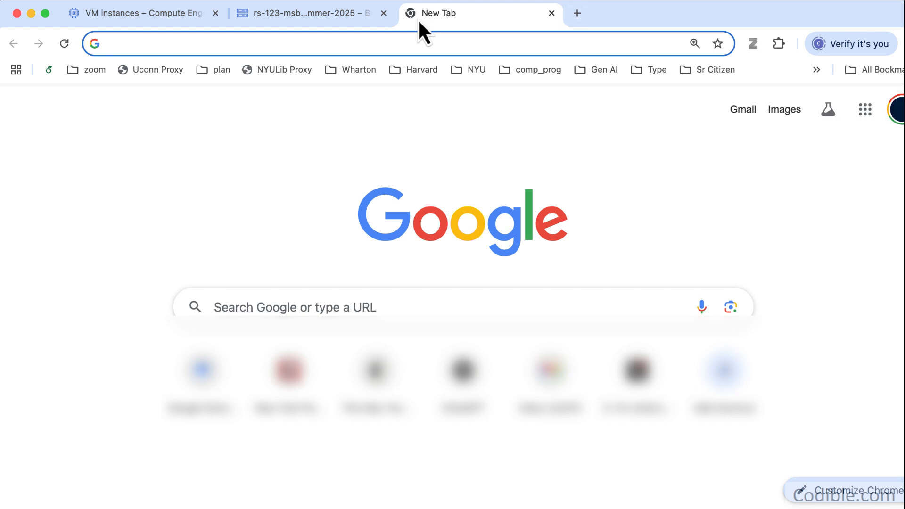
type("nyc")
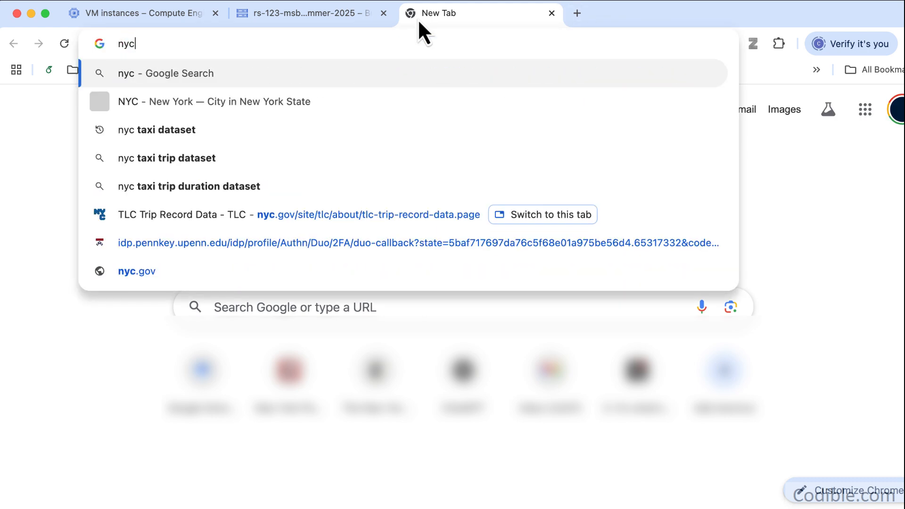
type(" taxi data")
key("Return")
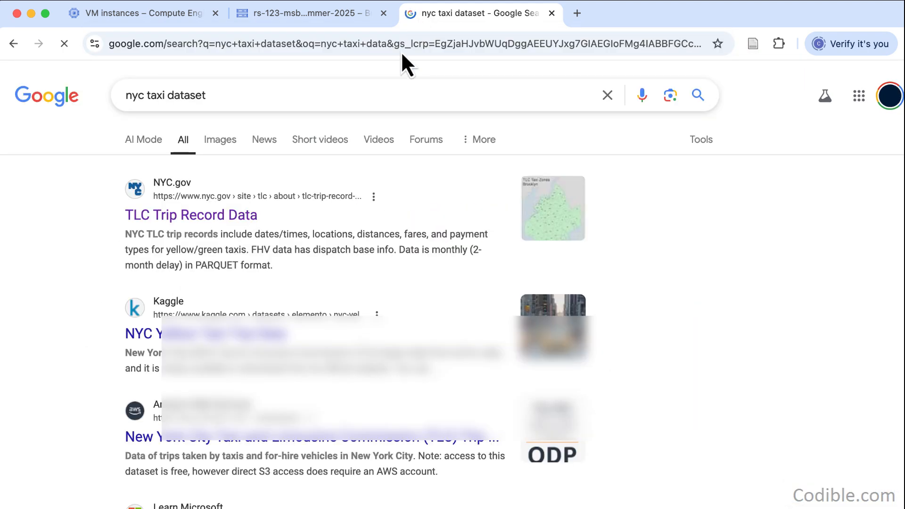
left_click(214, 217)
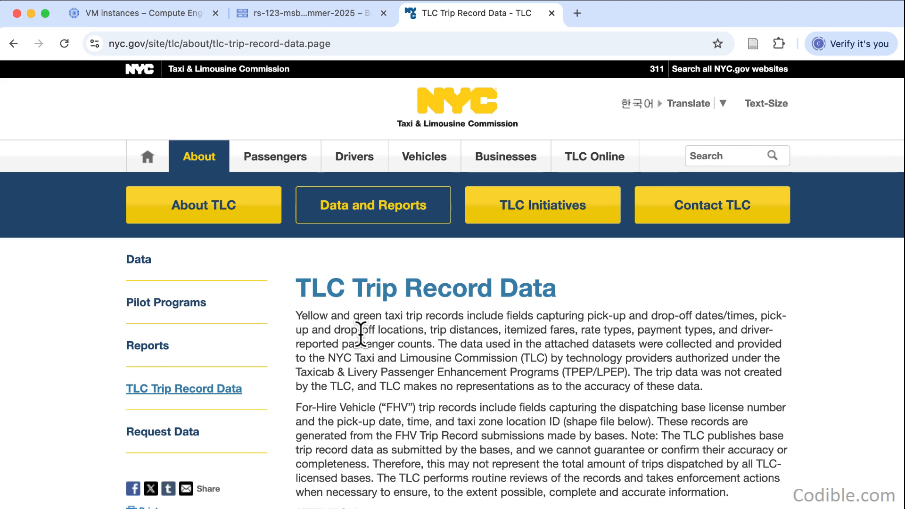
- Expand the 2019 trip records and copy the link address of the January Yellow Taxi Trip Records
scroll(358, 348, "down", 1)
scroll(357, 353, "down", 12)
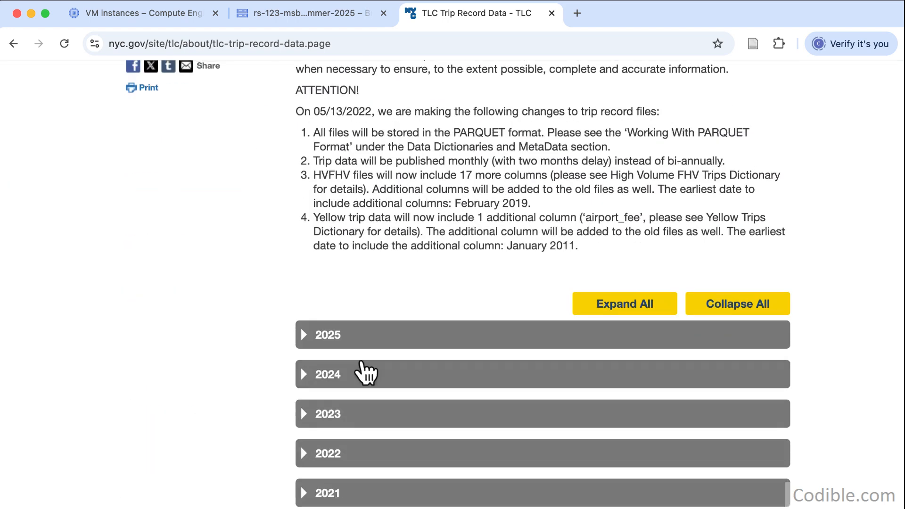
scroll(361, 366, "down", 5)
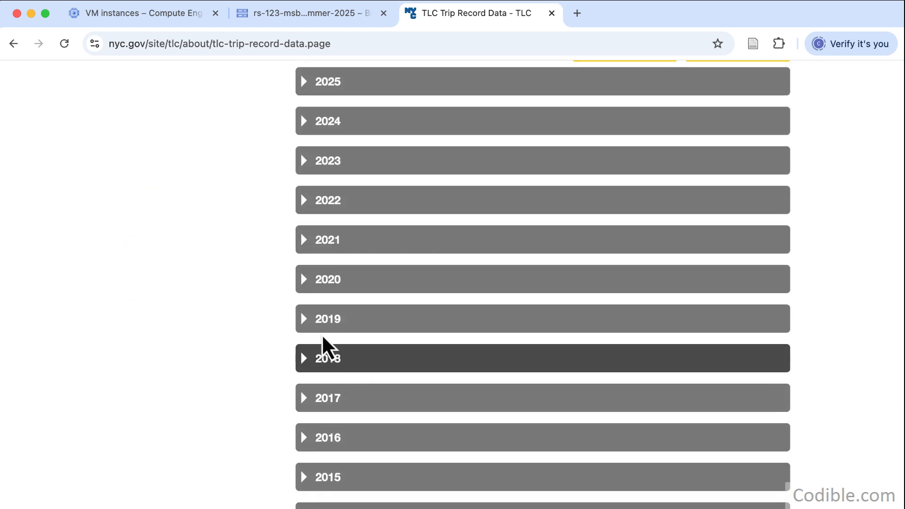
left_click(304, 322)
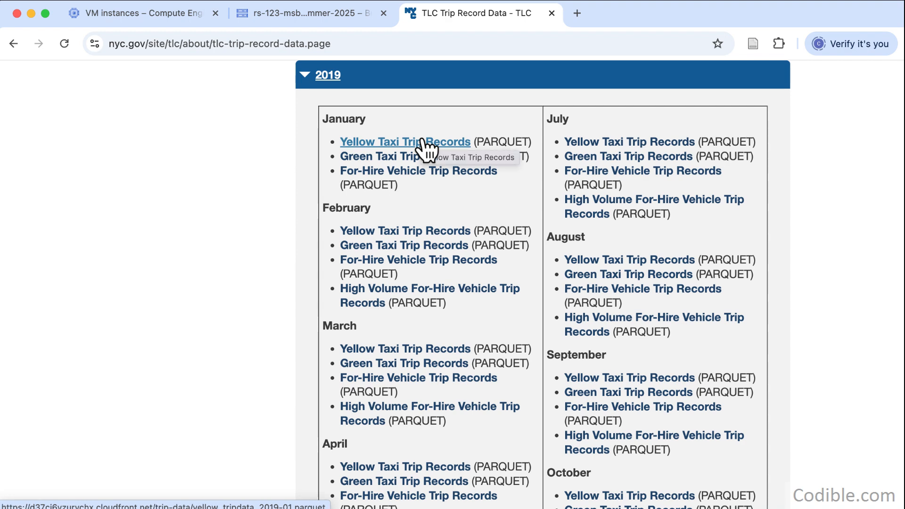
right_click(423, 141)
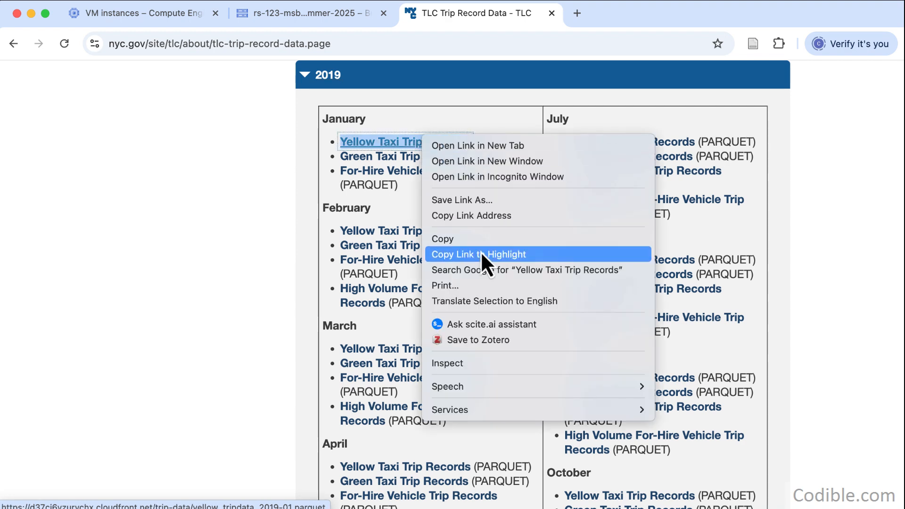
left_click(495, 222)
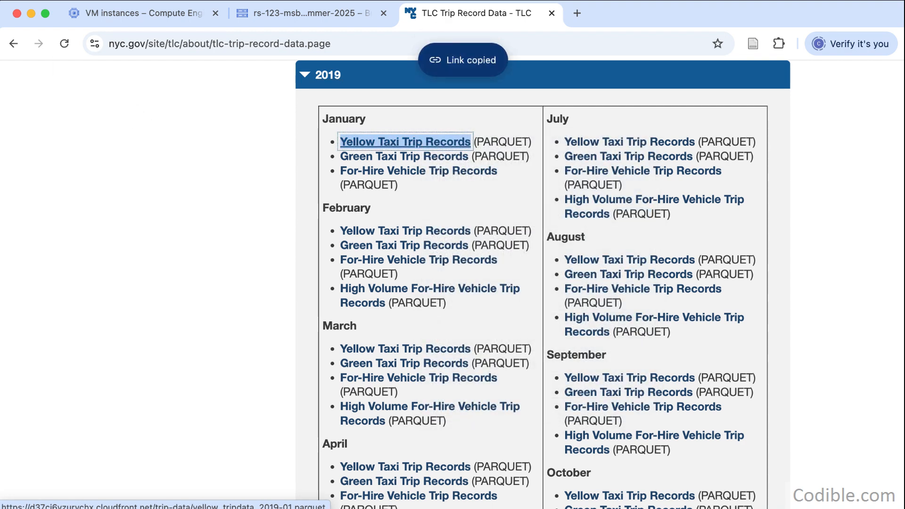
- Download yellow_tripdata_2019-01.parquet to the VM by running wget with the copied link in the SSH terminal
left_click(320, 12)
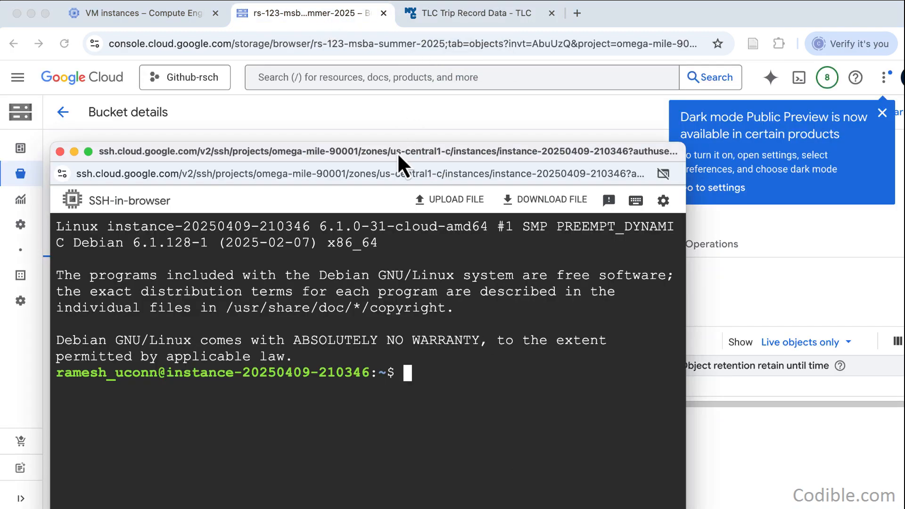
left_click_drag(397, 152, 480, 28)
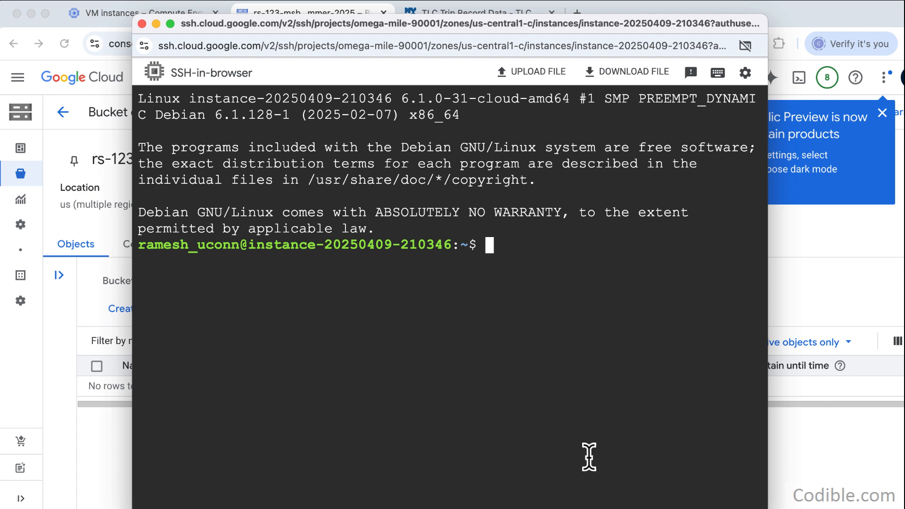
type("wget")
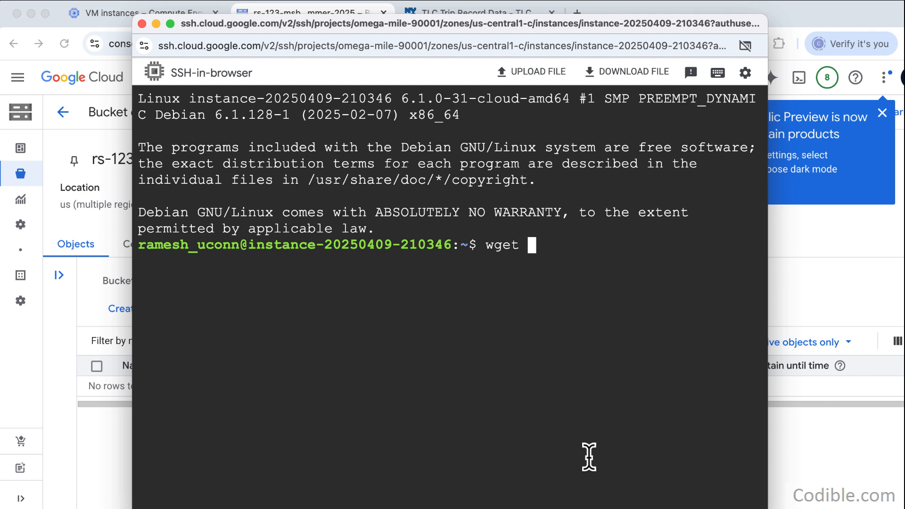
key("super+v")
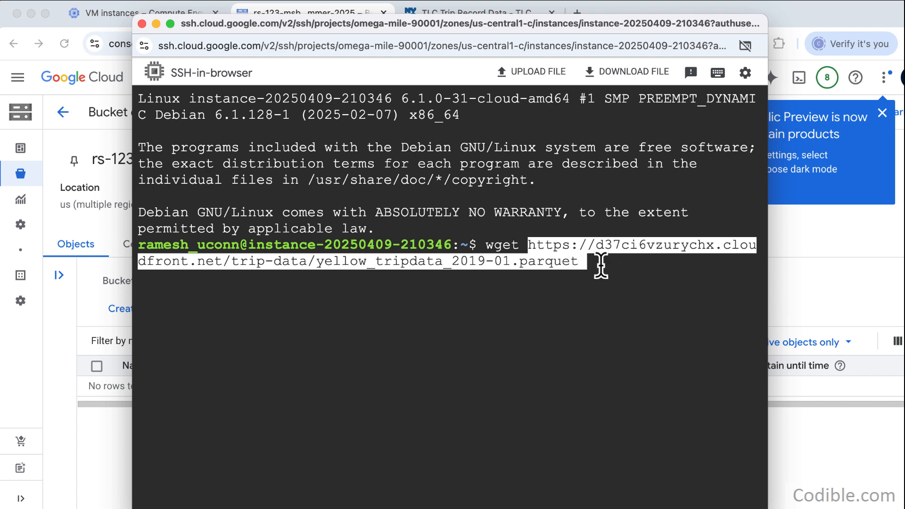
key("Return")
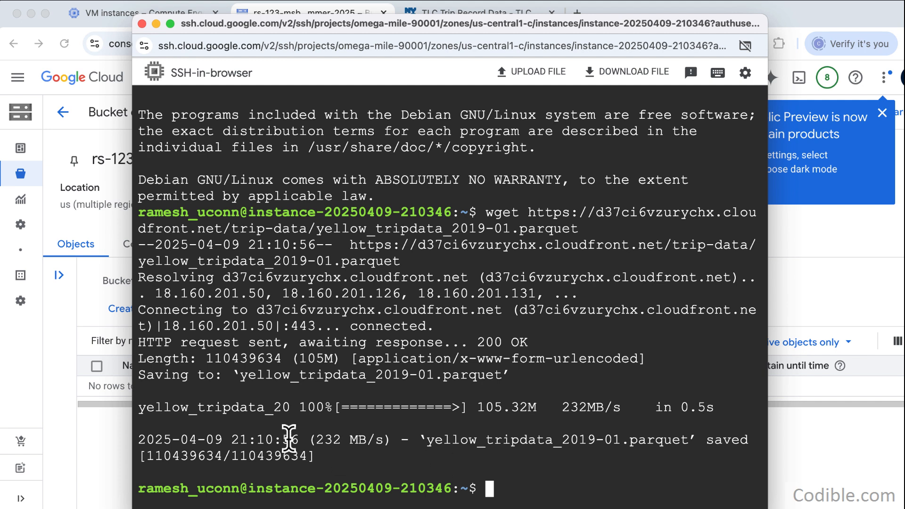
- List the VM's home directory with ls -l and examine the downloaded file's entry
left_click_drag(297, 439, 382, 440)
left_click(409, 470)
type("ls -l")
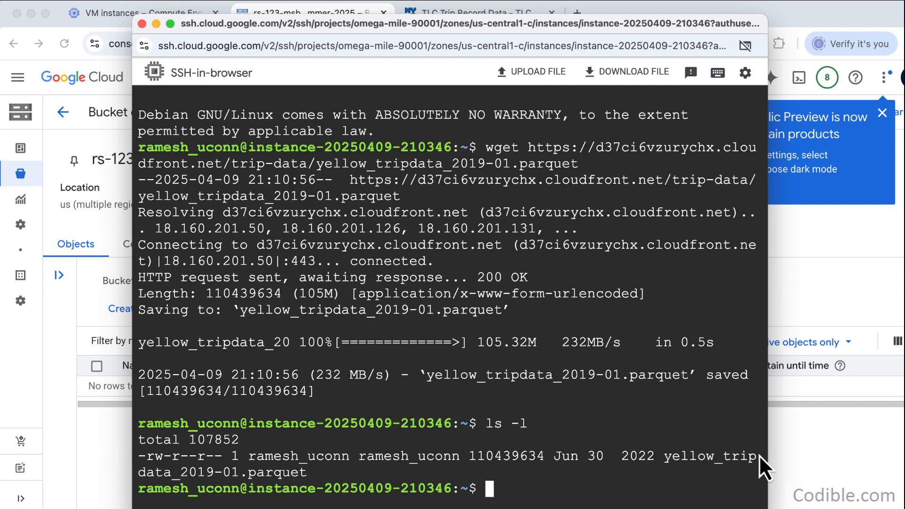
left_click_drag(332, 473, 138, 453)
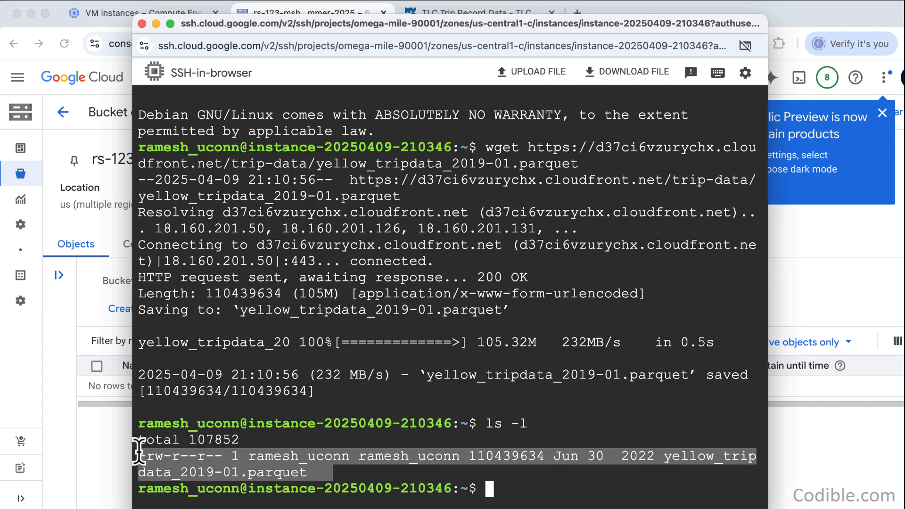
left_click(279, 429)
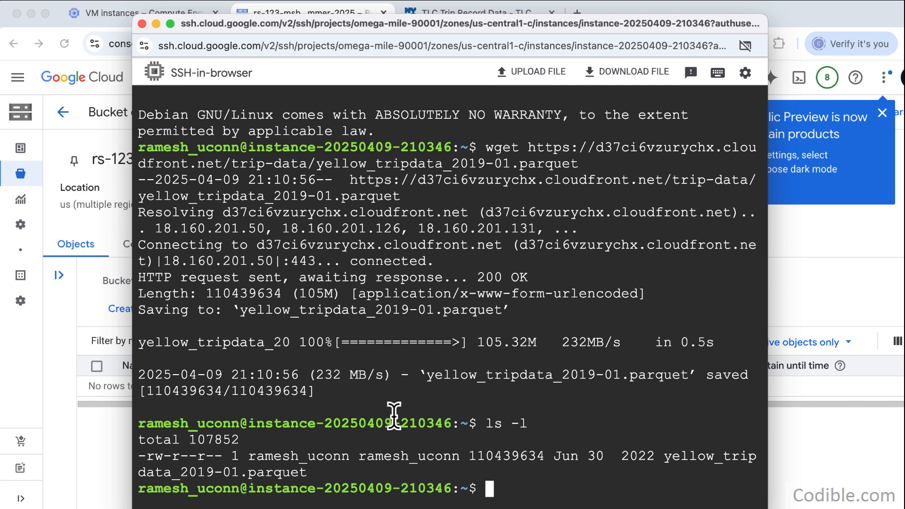
- Copy the path of the rs-123-msba-summer-2025 bucket and bring the SSH terminal back in front
left_click(773, 263)
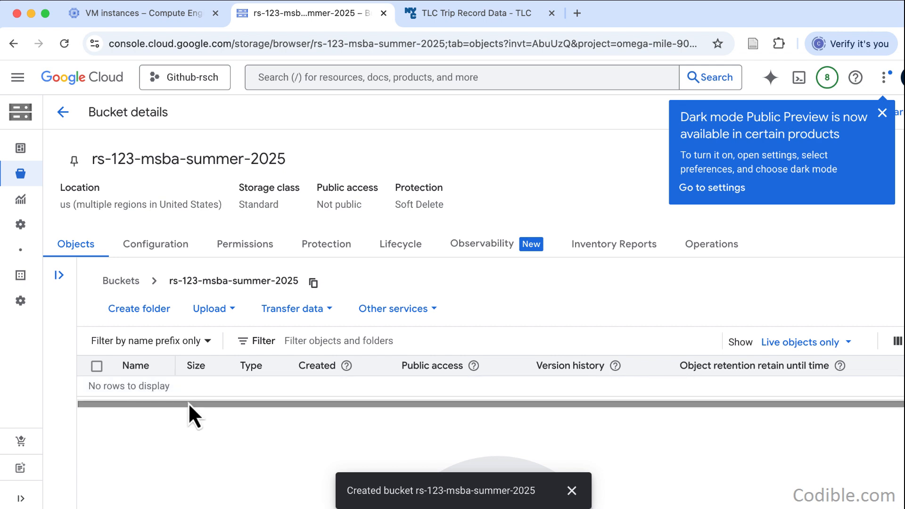
left_click(314, 283)
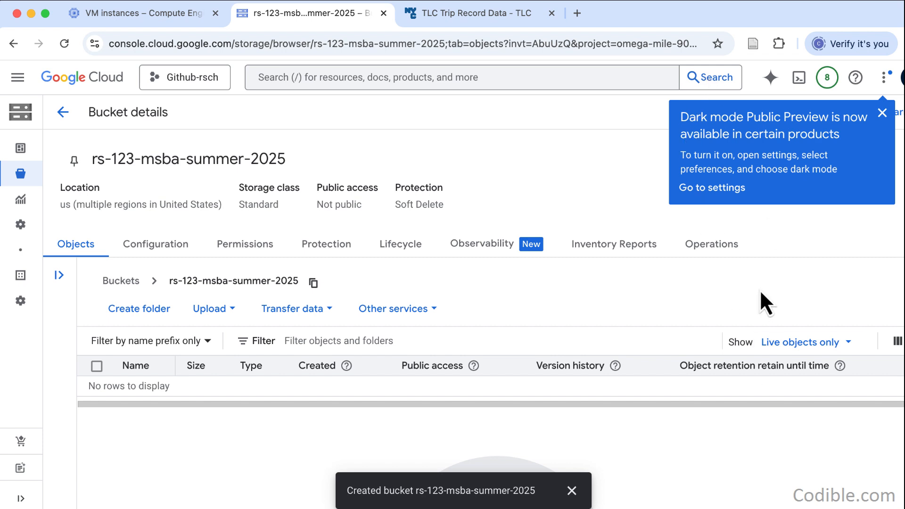
left_click_drag(721, 508, 725, 495)
left_click(726, 505)
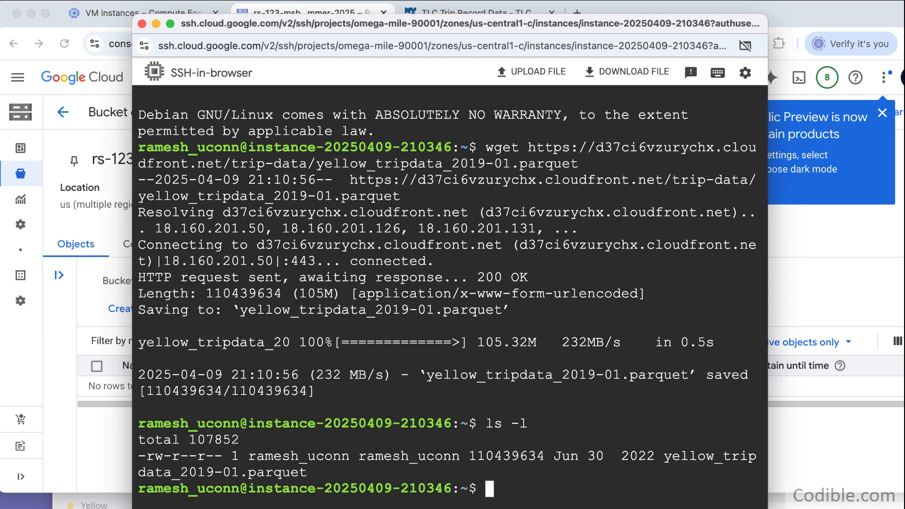
left_click_drag(904, 493, 904, 490)
left_click(715, 500)
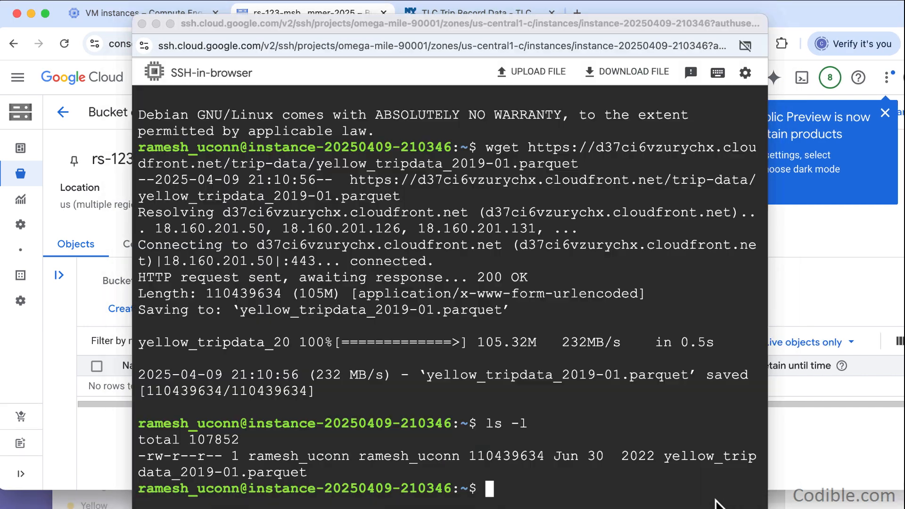
- Shorten the SSH terminal window so its prompt fits on screen, and clear the terminal with clear
left_click_drag(651, 19, 651, 0)
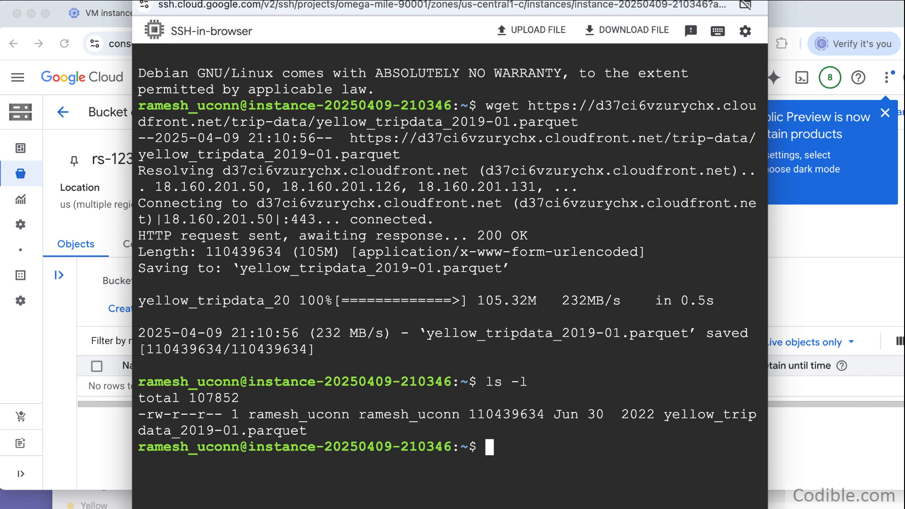
left_click_drag(904, 490, 904, 508)
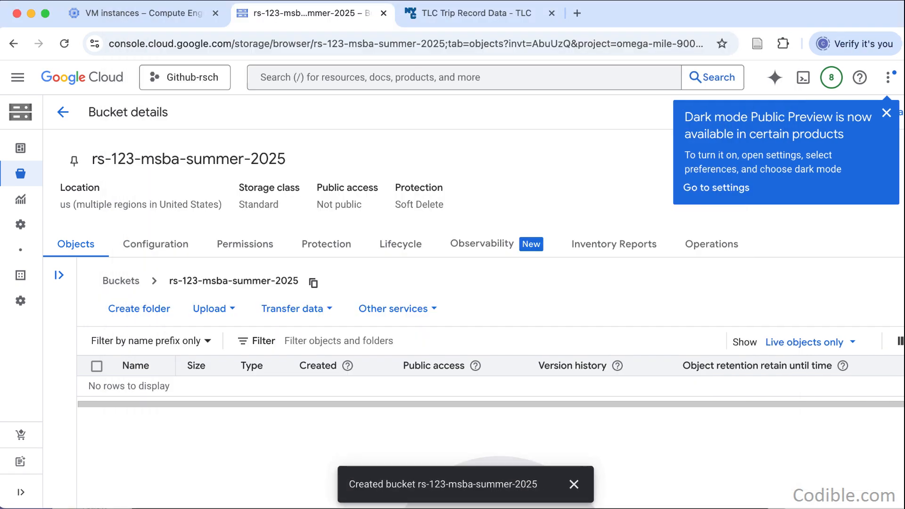
left_click(580, 0)
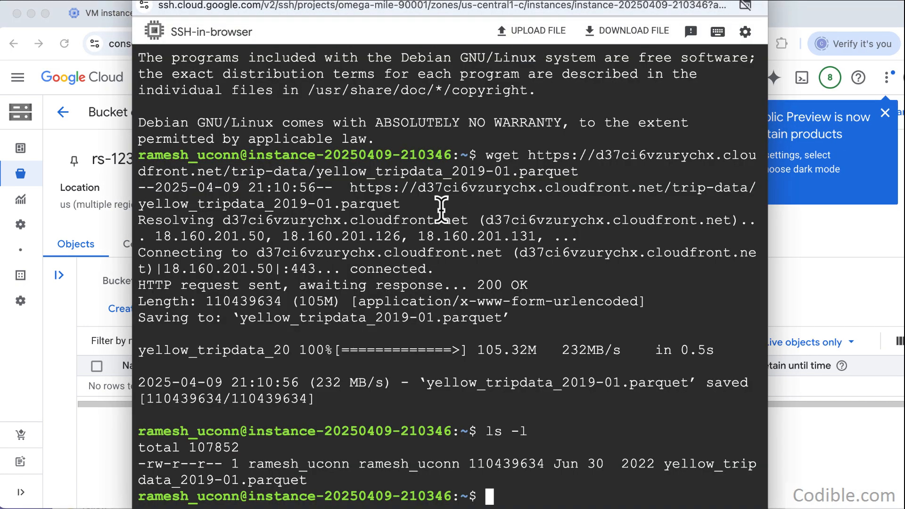
key("Return")
key("Return")
key("Return")
key("Return")
key("Return")
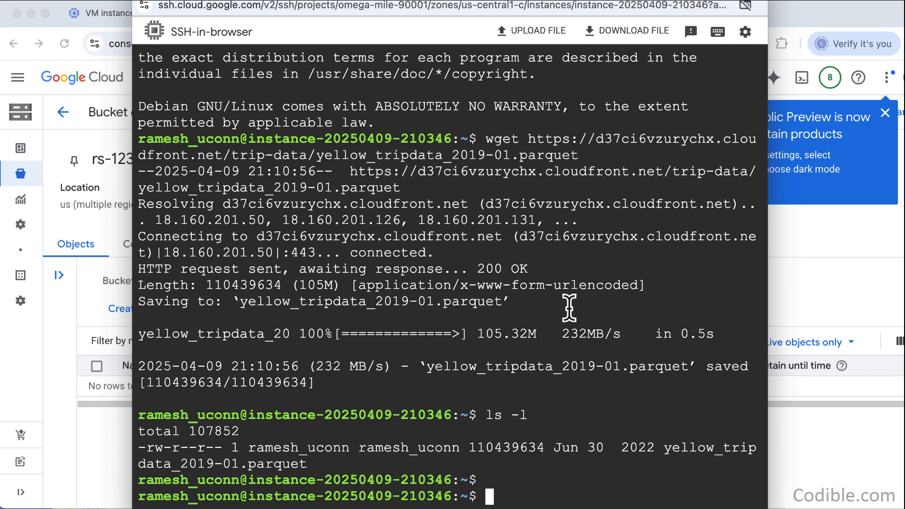
scroll(569, 309, "up", 3)
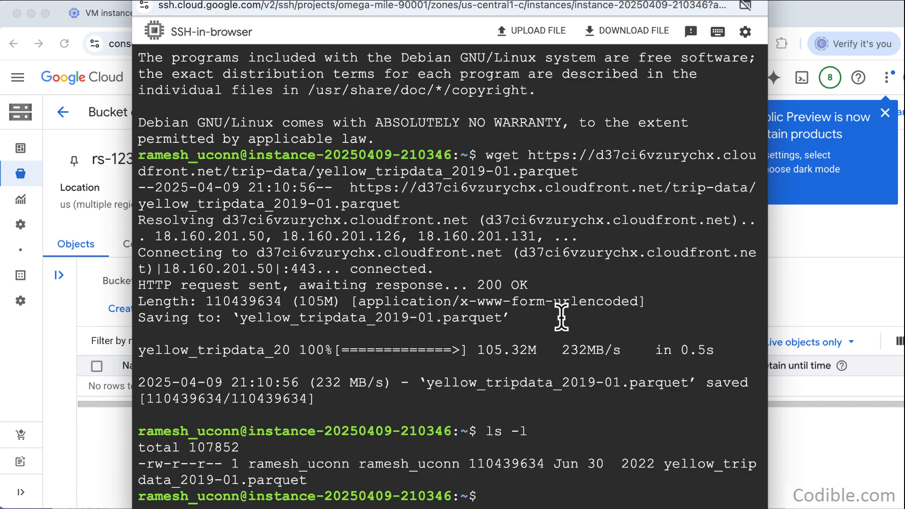
left_click_drag(759, 497, 747, 396)
scroll(675, 312, "down", 5)
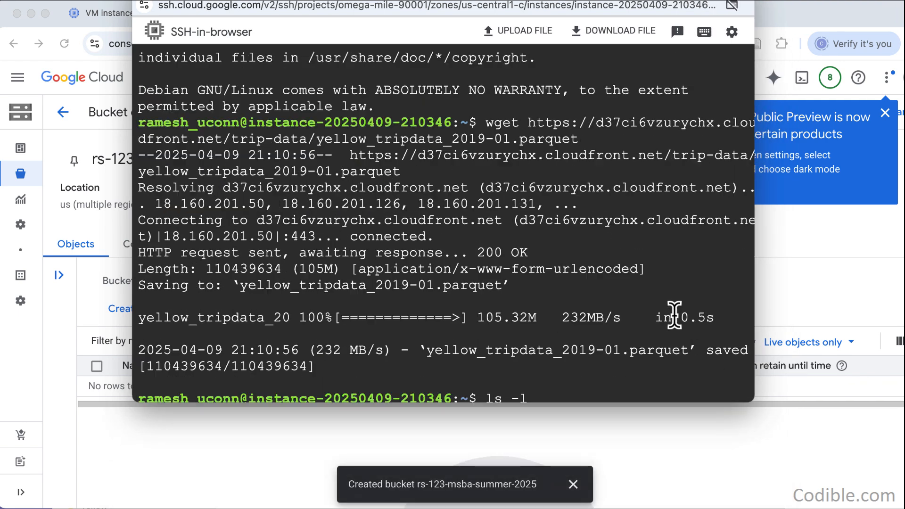
type("clear")
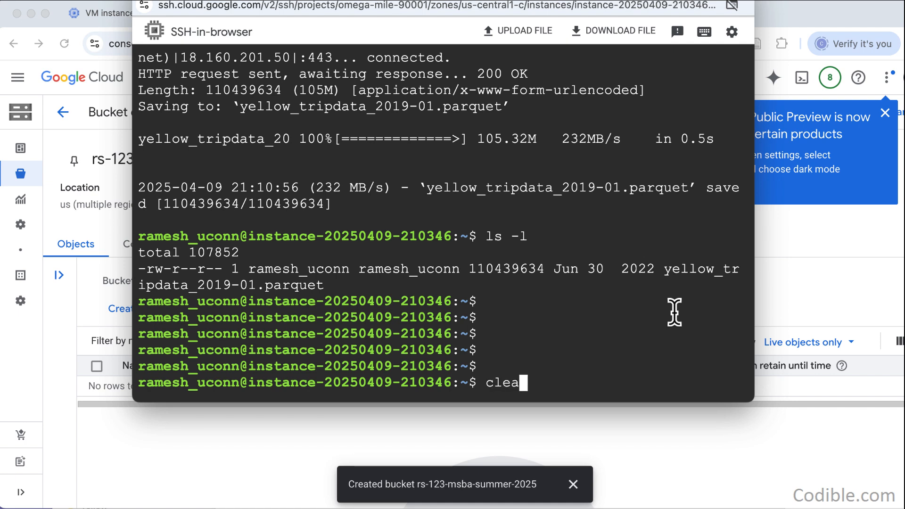
key("Return")
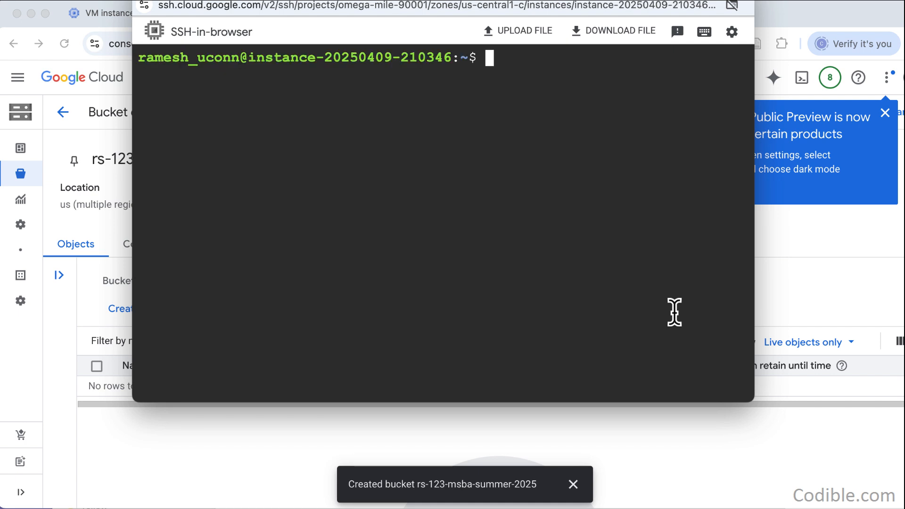
- List the VM's files with ls and enter gsutil cp with yellow_tripdata_2019-01.parquet as the source file, without running it
type("gsutil ")
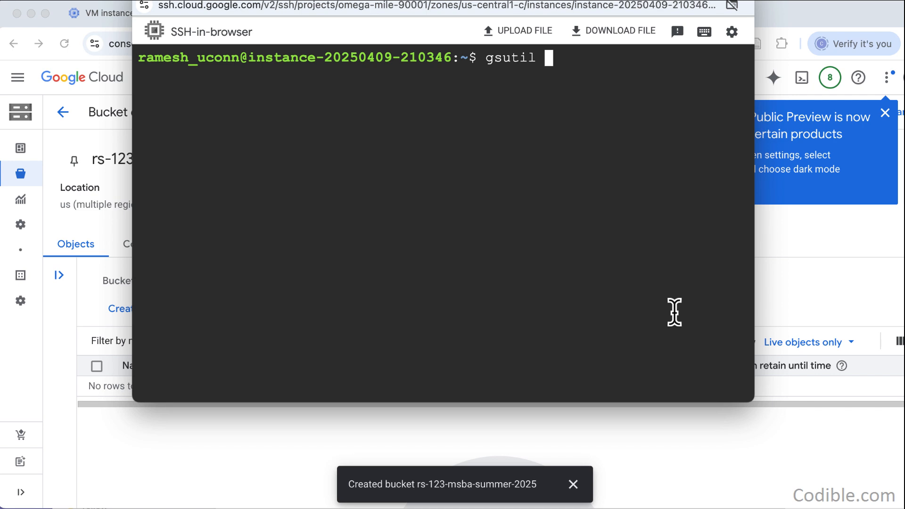
type("cp yello")
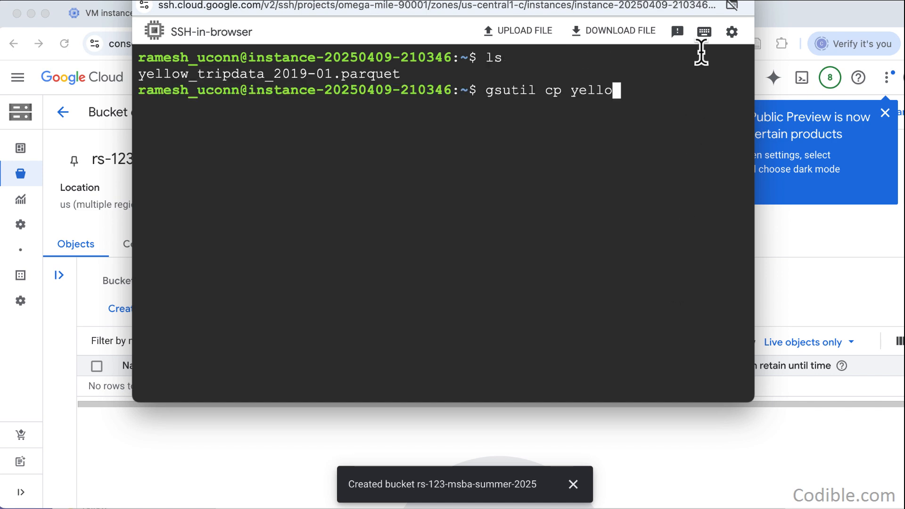
type("w_")
left_click_drag(198, 77, 399, 74)
key("super+v")
key("Right")
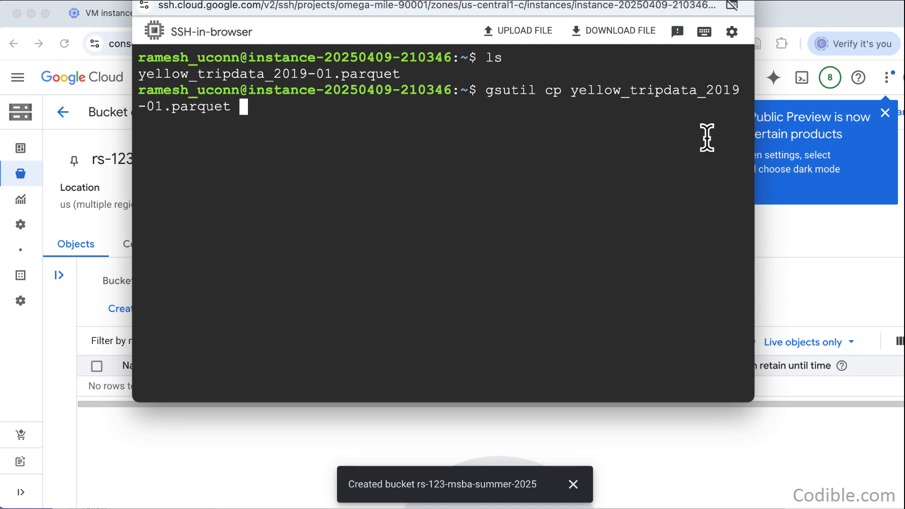
- Add gs://rs-123-msba-summer-2025/ as the destination of the gsutil cp command, using the copied bucket path
type("gs://")
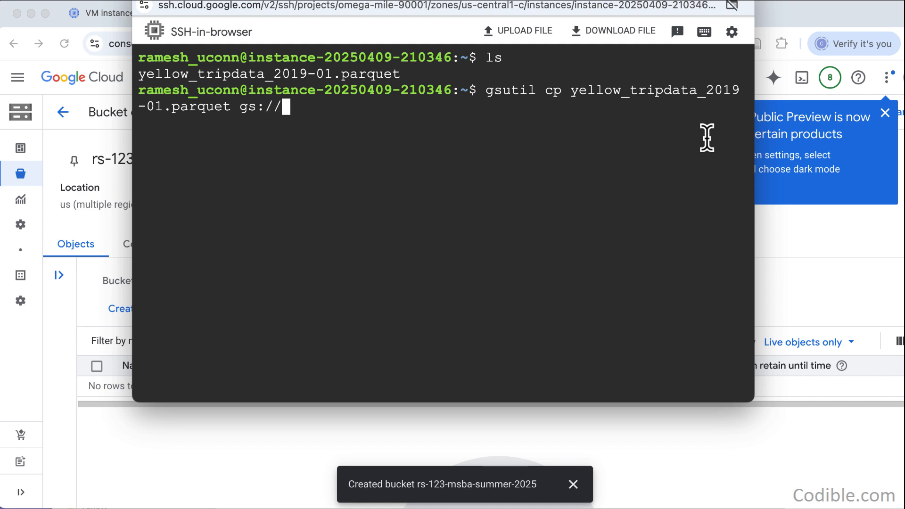
left_click(191, 472)
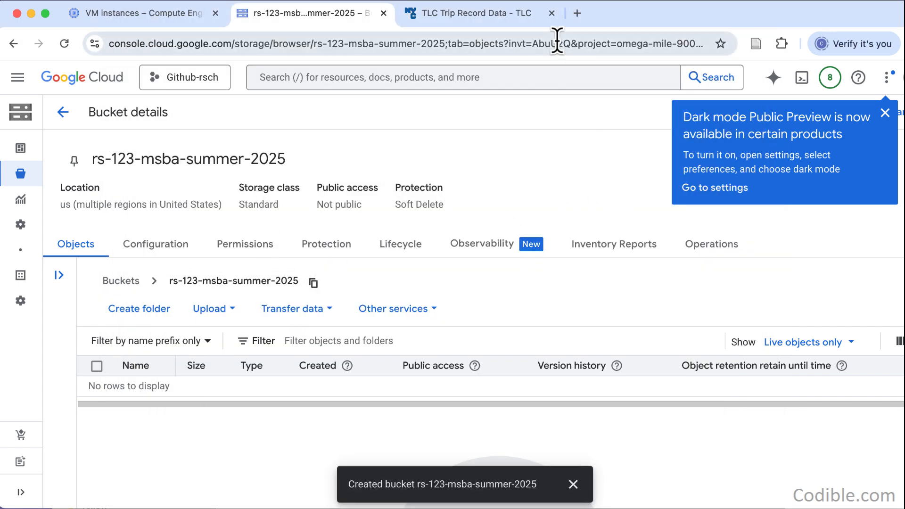
left_click(556, 2)
key("super+v")
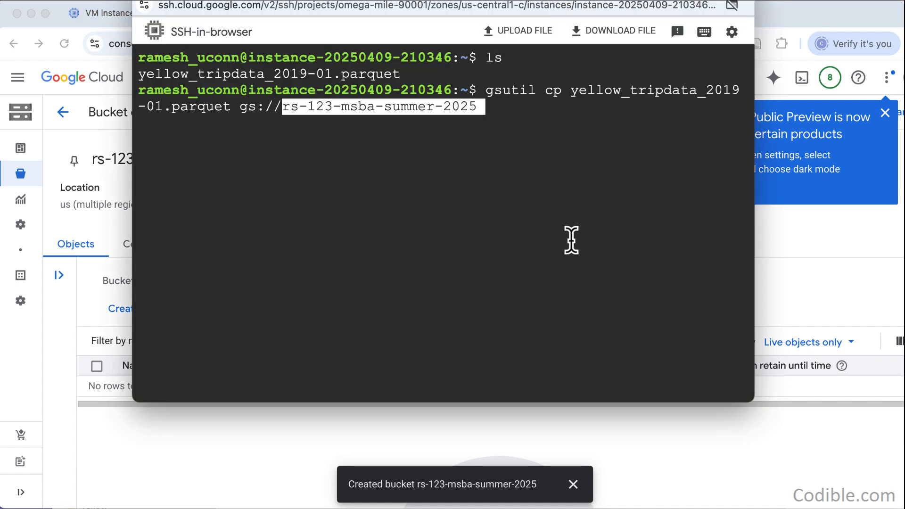
type("/")
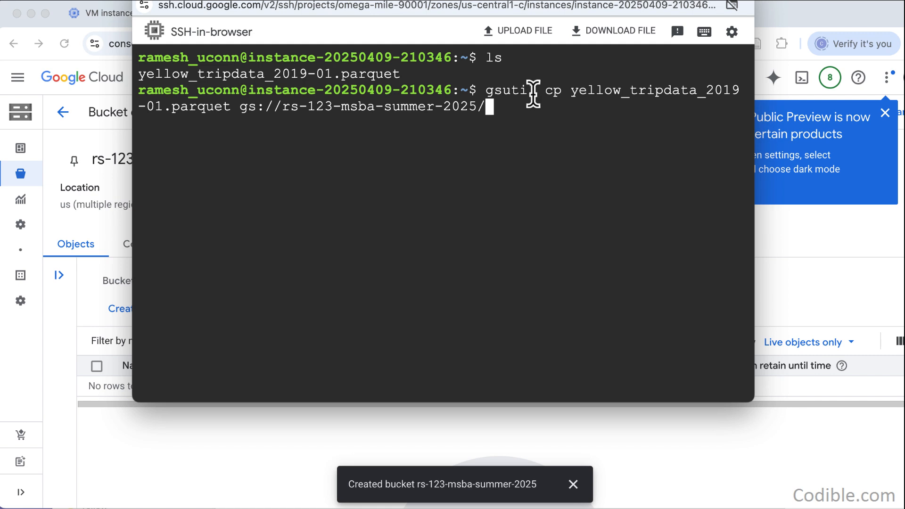
- Review the parts of the gsutil cp command and run it to copy the parquet file into the bucket
left_click_drag(546, 91, 559, 92)
left_click(565, 97)
left_click_drag(572, 90, 239, 113)
left_click_drag(248, 108, 265, 109)
left_click(509, 111)
key("Return")
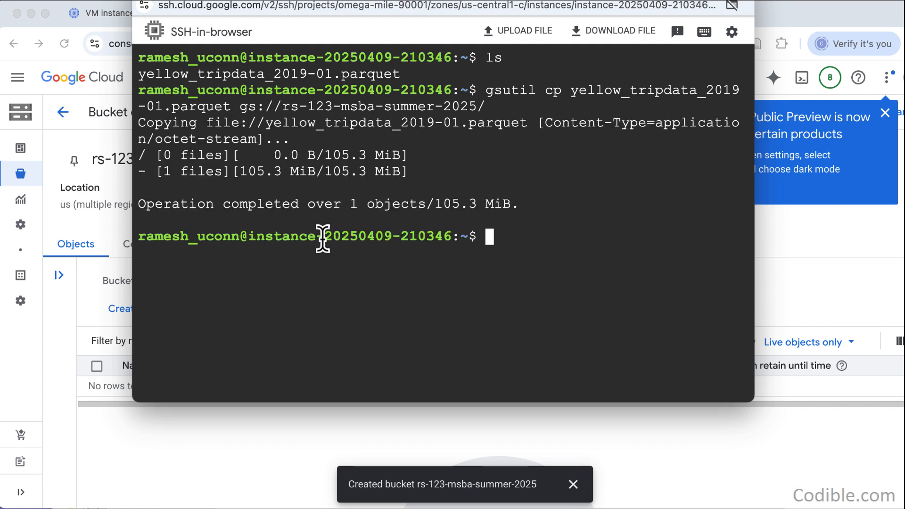
- Return to the bucket details page, dismiss the dark mode notice and refresh the object list
left_click(225, 441)
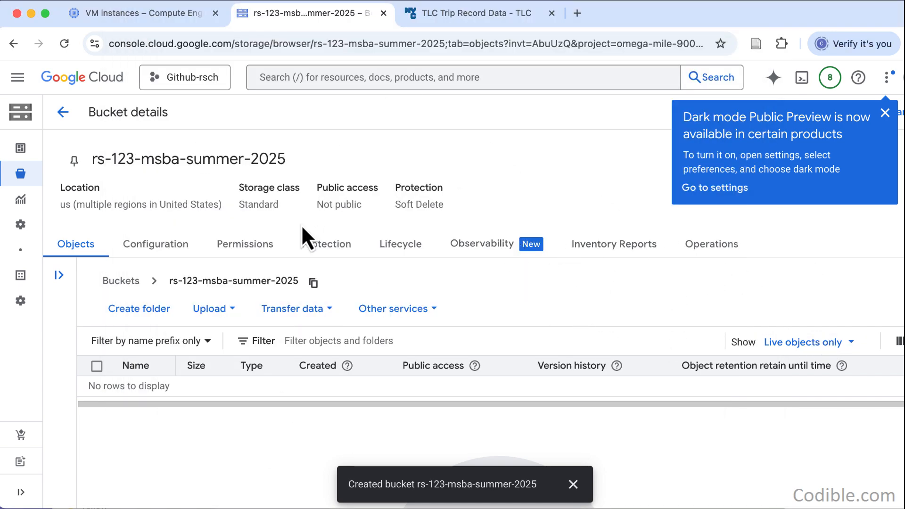
left_click(885, 113)
left_click(830, 115)
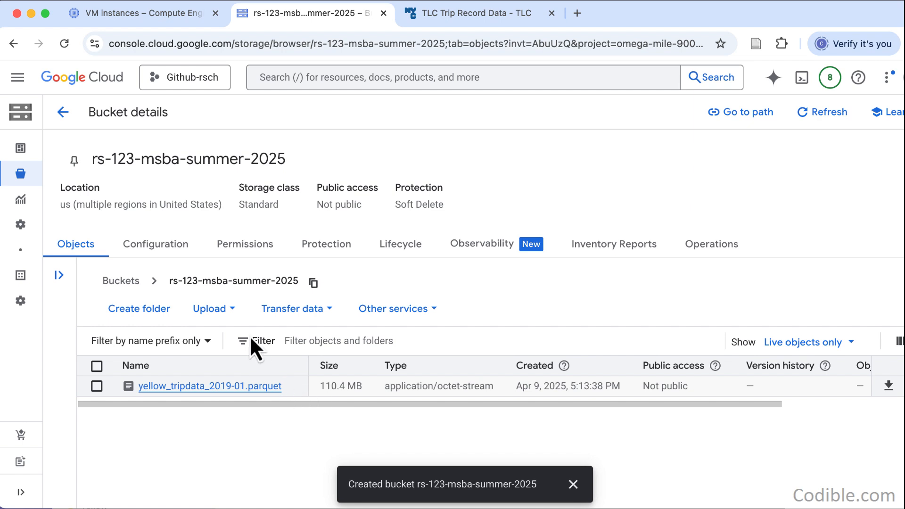
- Bring the SSH terminal window back in front, move it fully into view and close it
left_click(524, 1)
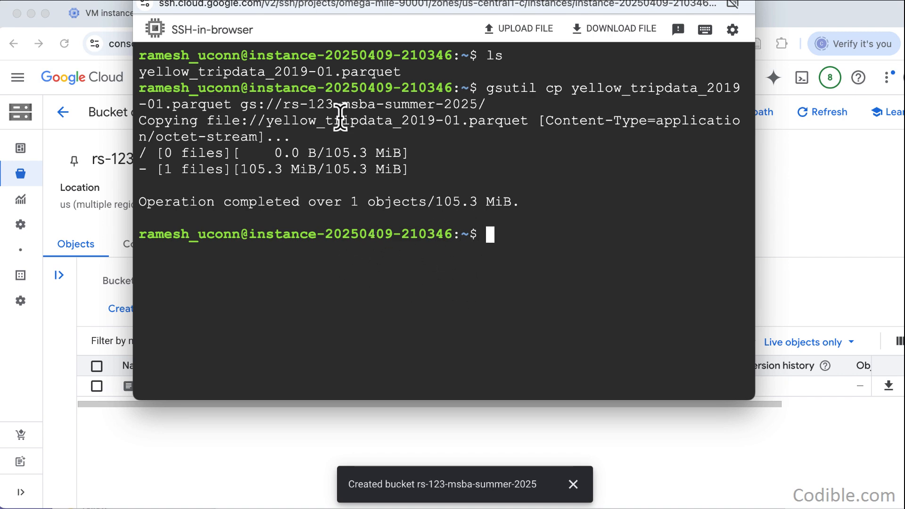
left_click_drag(210, 0, 214, 84)
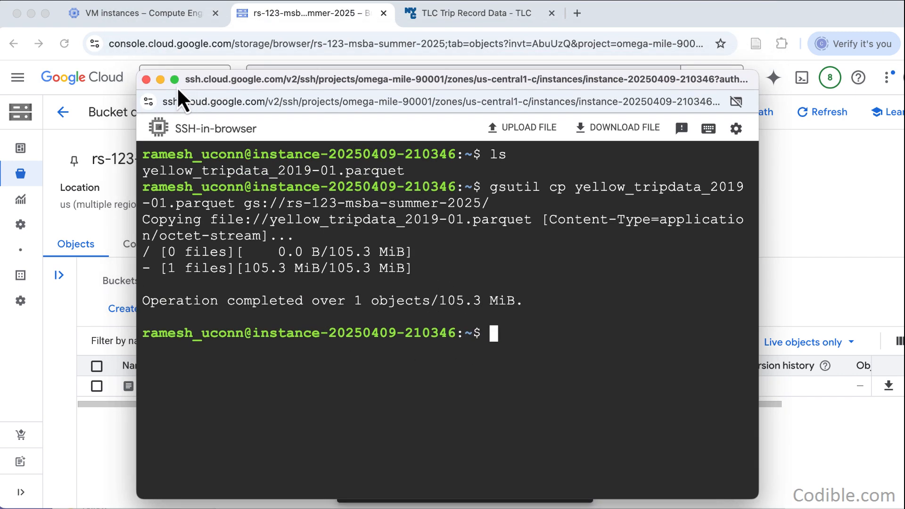
left_click(147, 80)
left_click(152, 15)
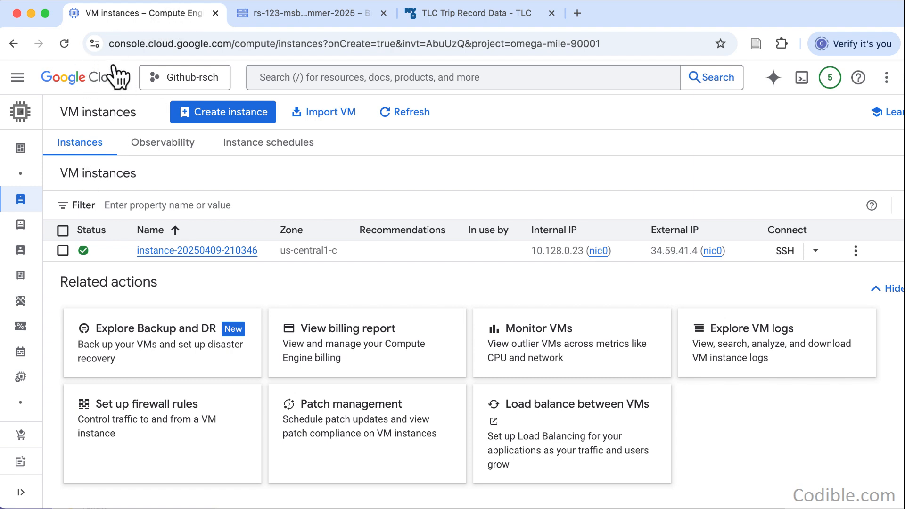
left_click(62, 250)
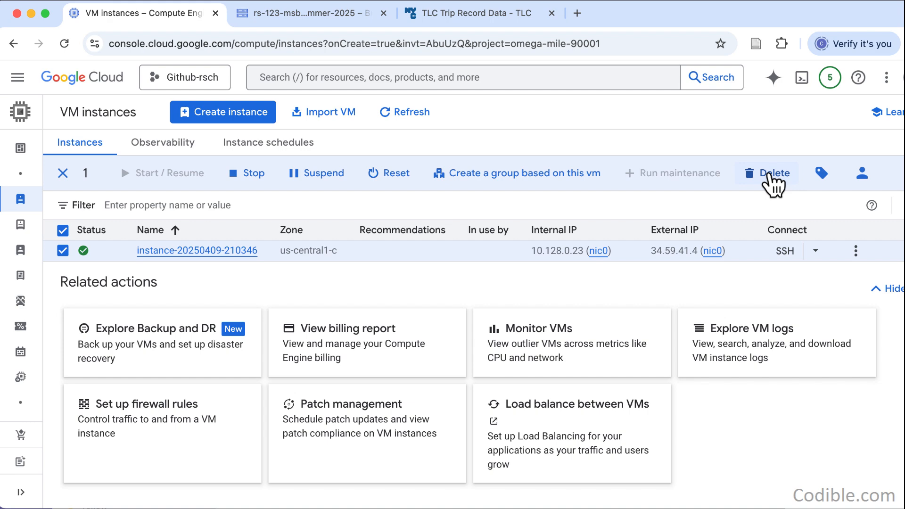
left_click(768, 174)
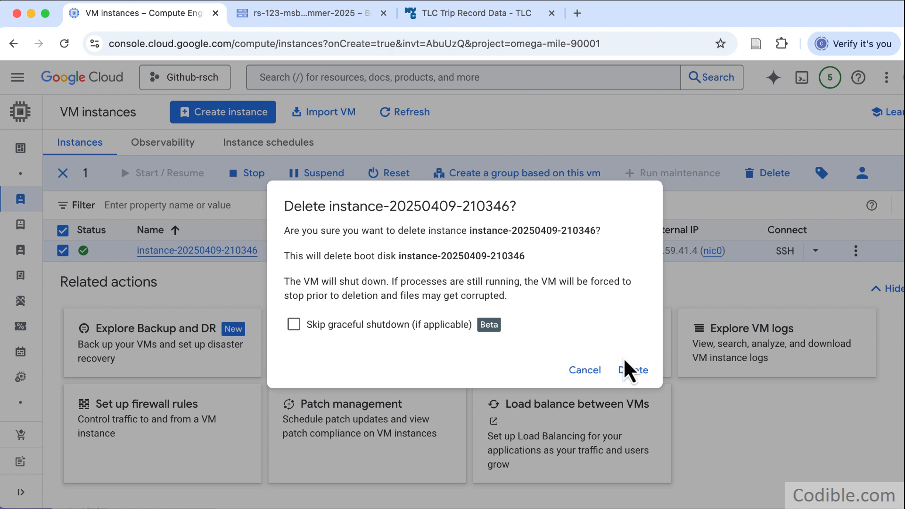
left_click(633, 370)
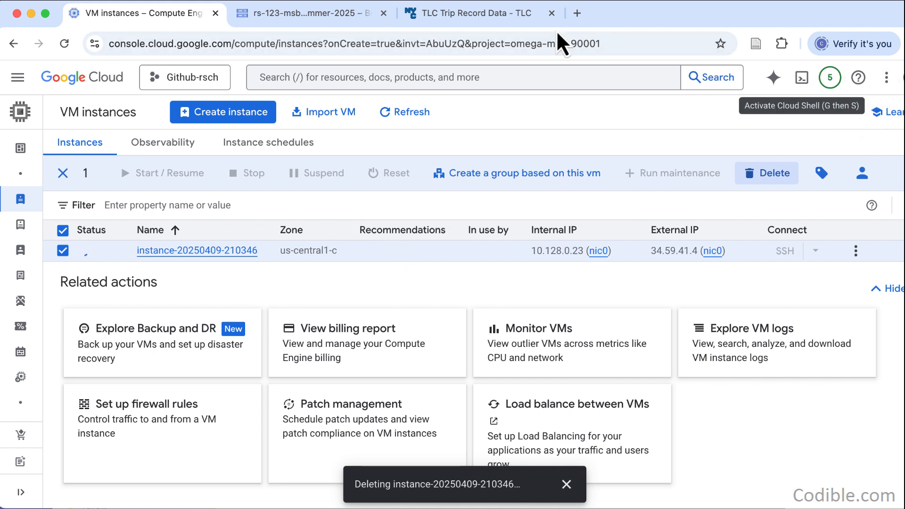
- Delete yellow_tripdata_2019-01.parquet from the rs-123-msba-summer-2025 bucket
left_click(283, 19)
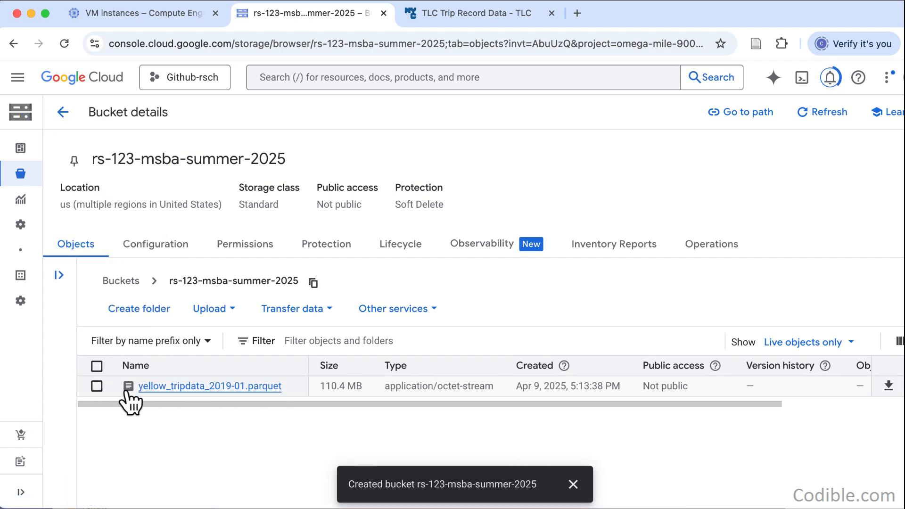
left_click(96, 386)
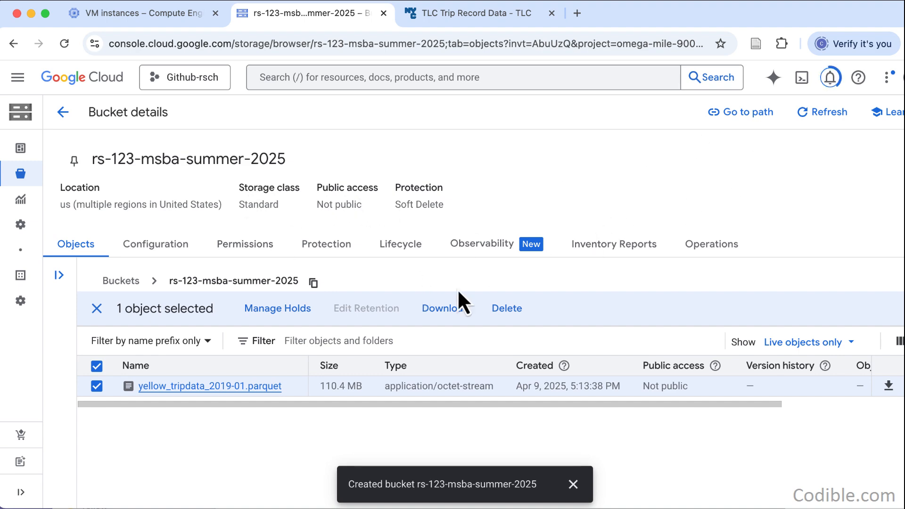
left_click(507, 310)
left_click(627, 336)
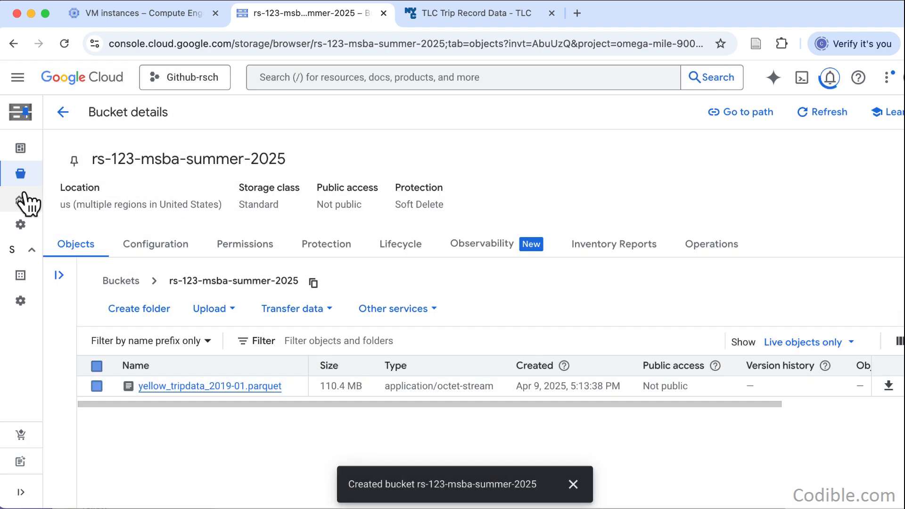
mouse_move(52, 205)
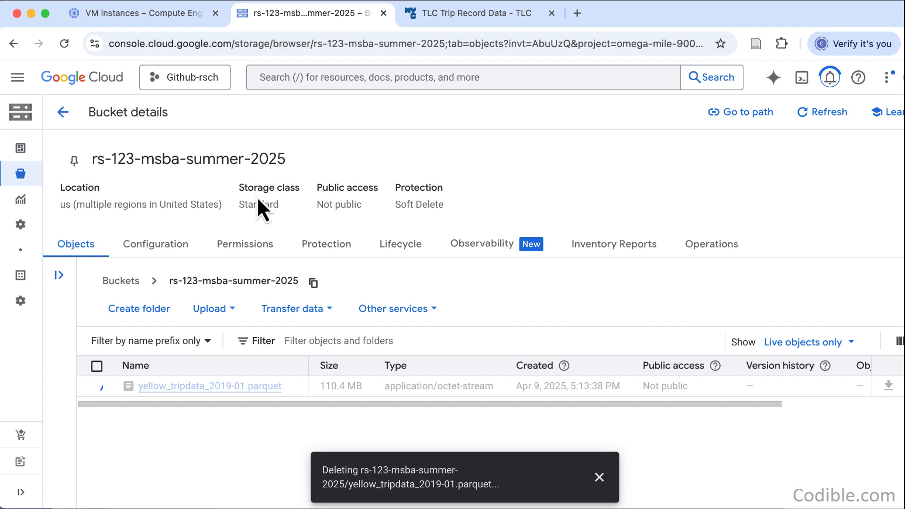